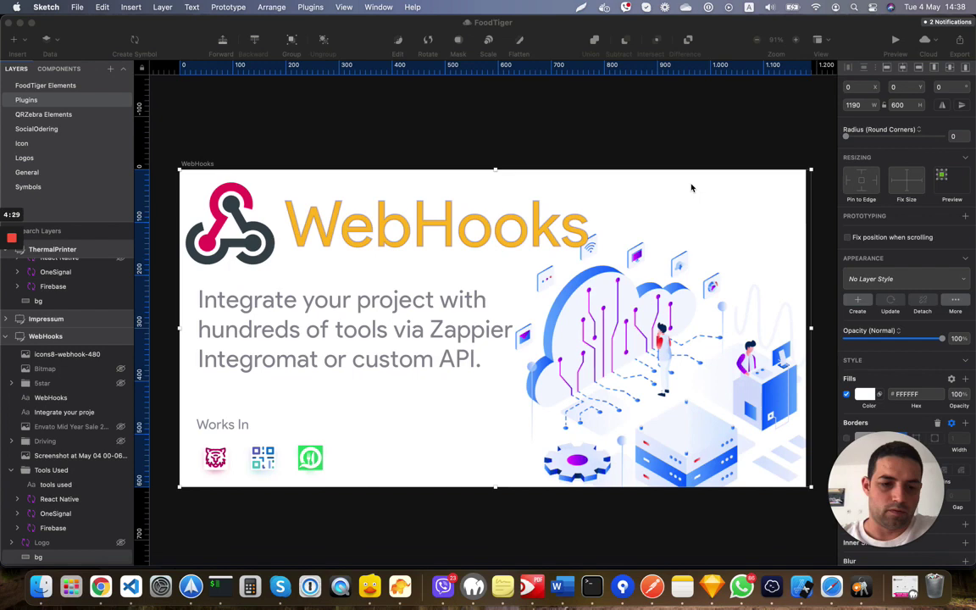
Step: Open the ZebraQR restaurant's Apps settings and scroll down to the WebHooks section
click(100, 586)
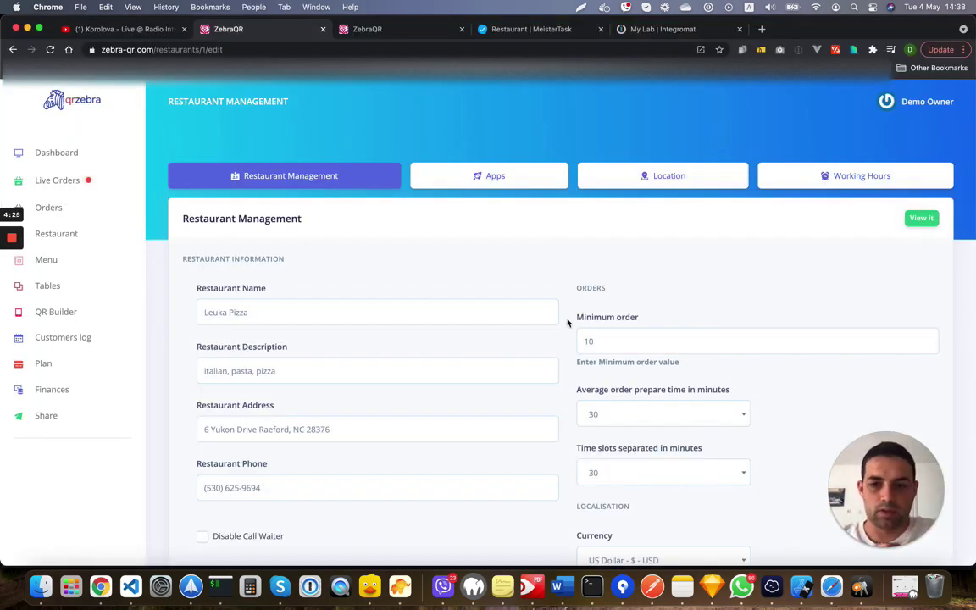
click(509, 176)
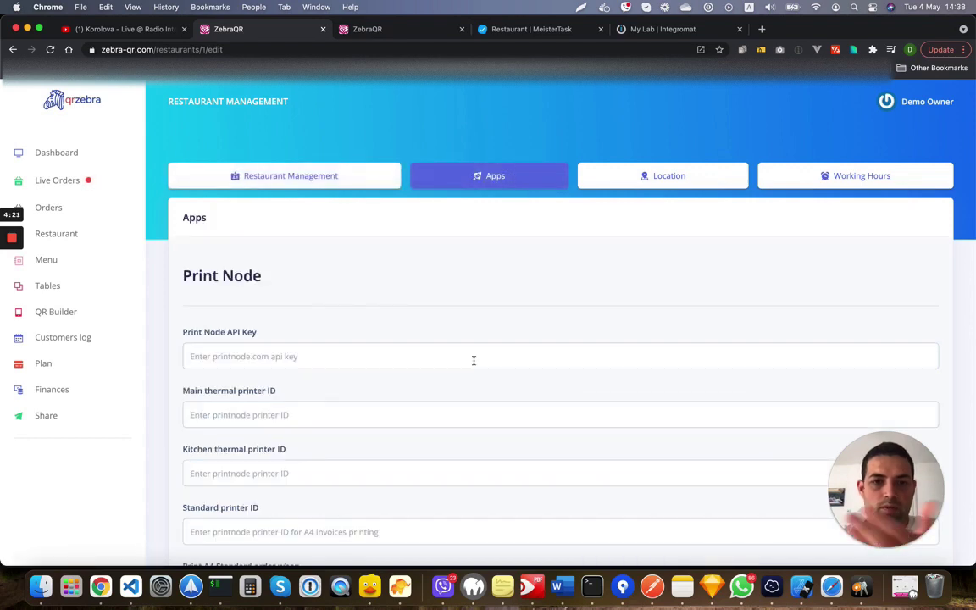
scroll(474, 360, down, 10)
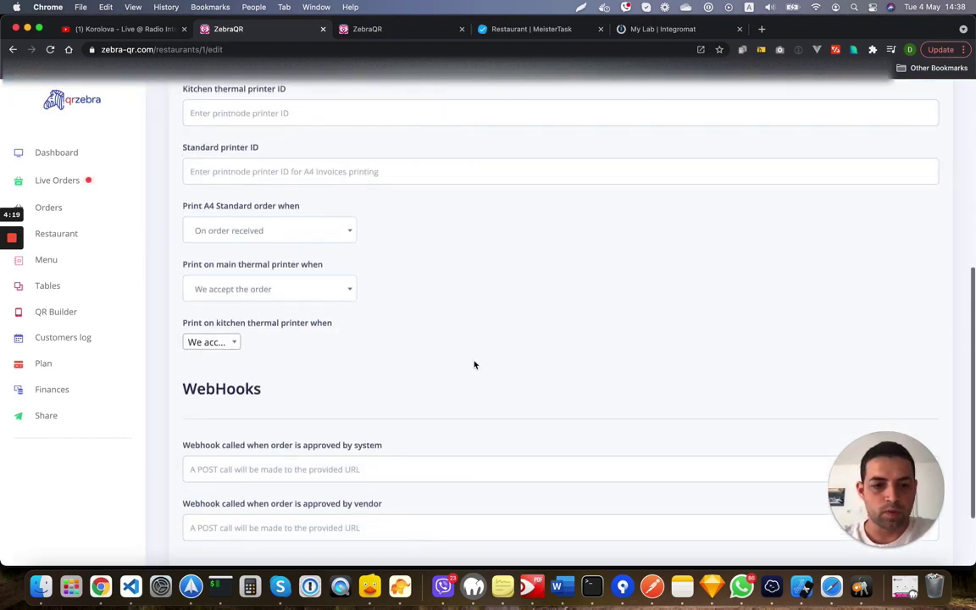
Step: Highlight the WebHooks heading and the system-approved and vendor-approved webhook labels
double_click(276, 305)
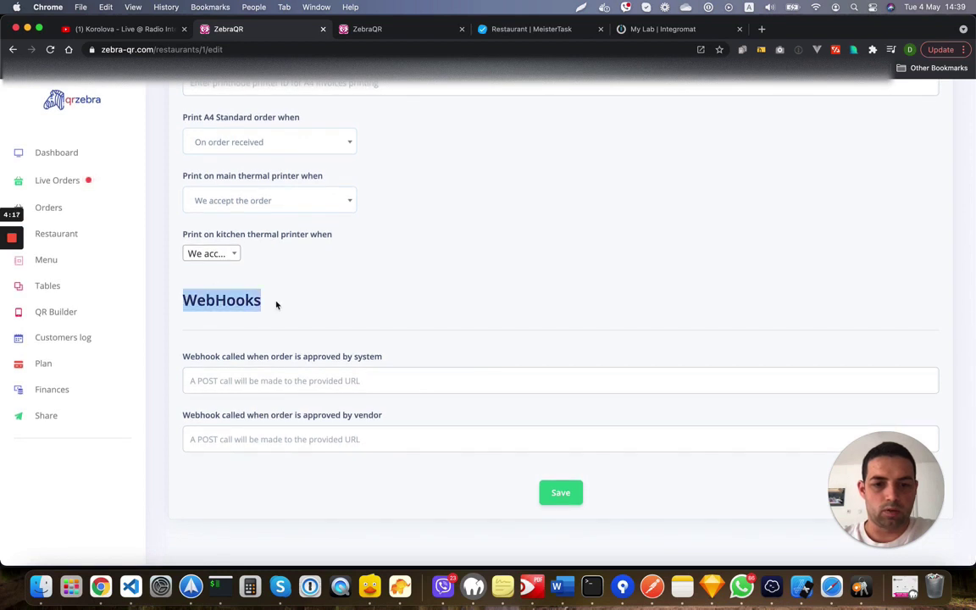
click(205, 383)
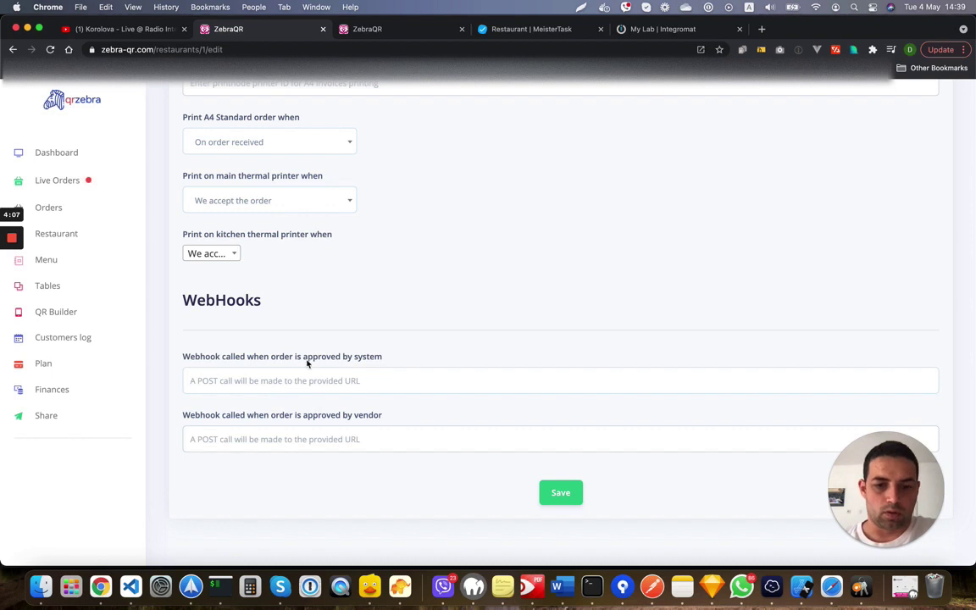
drag(302, 356, 374, 359)
click(380, 360)
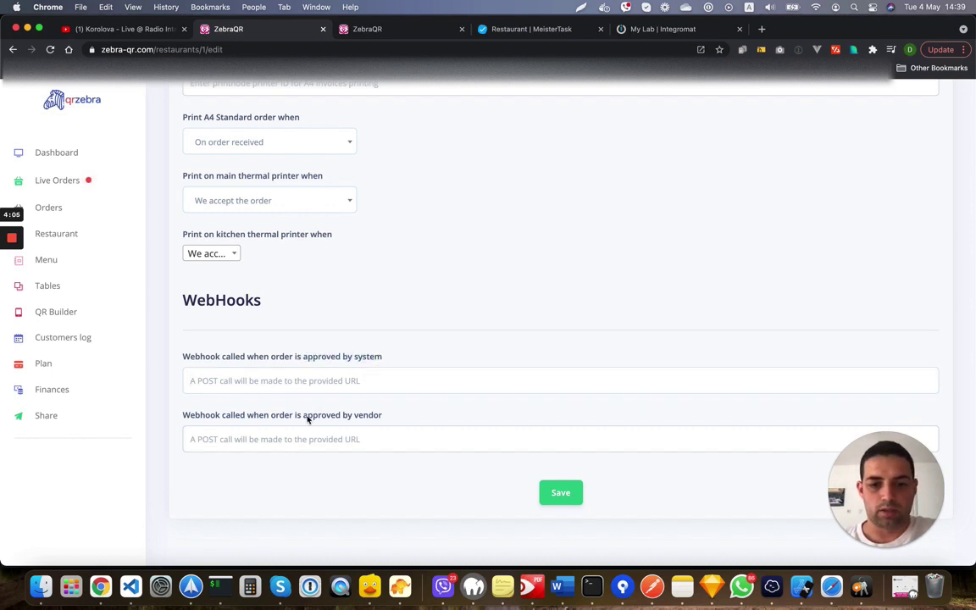
drag(303, 415, 380, 418)
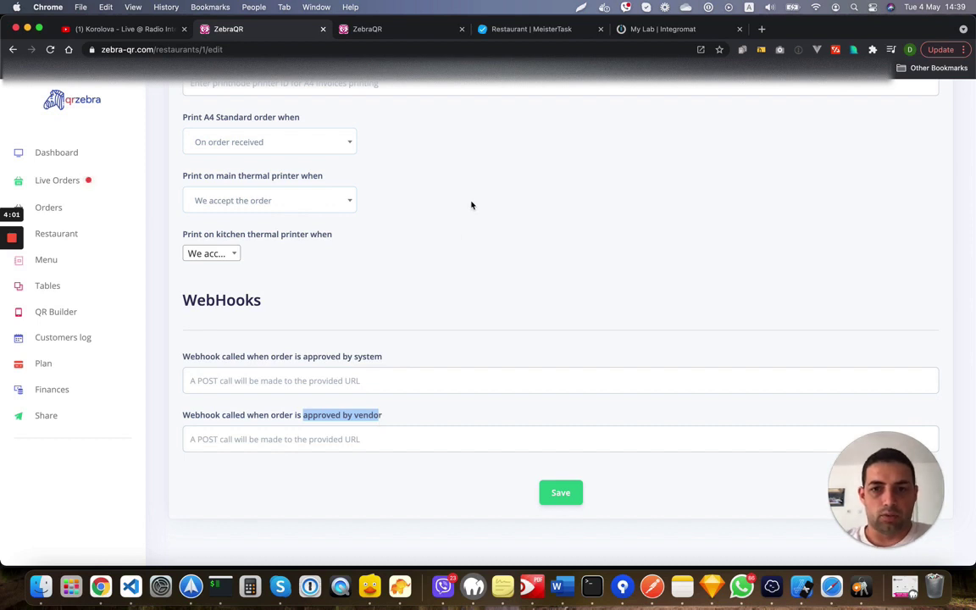
Step: Start a new Integromat scenario and choose Webhooks from a 'web' search
click(658, 34)
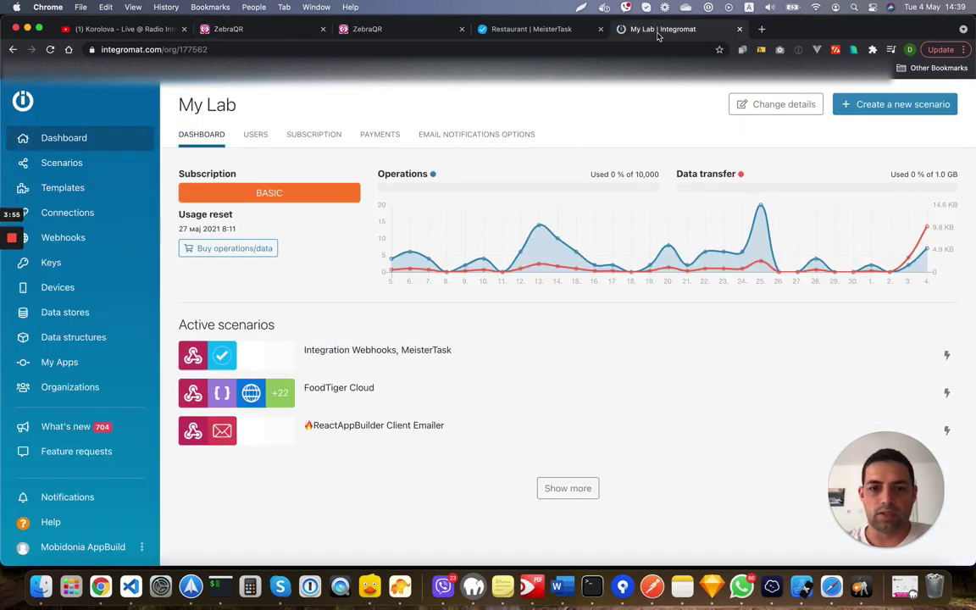
click(894, 106)
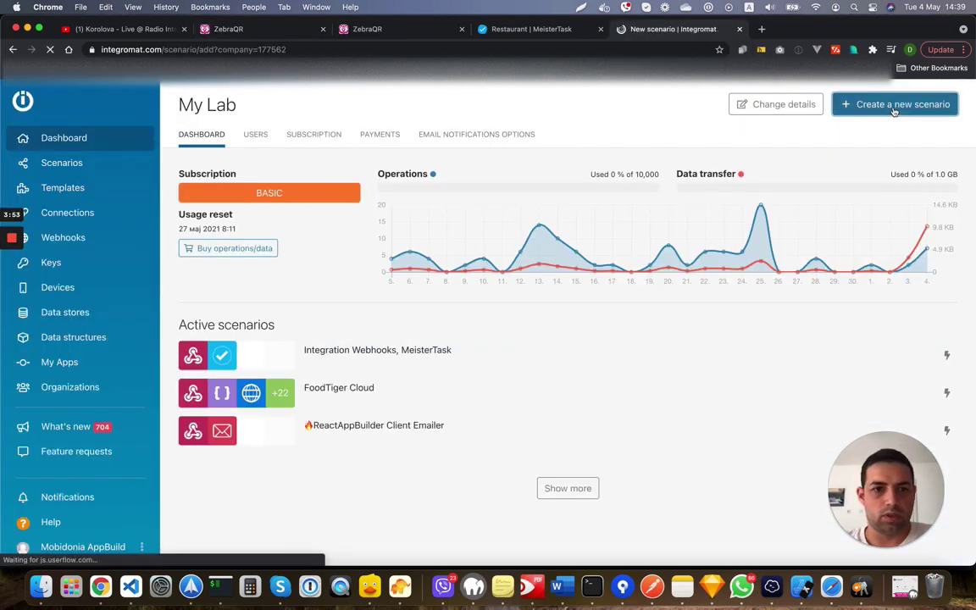
click(471, 248)
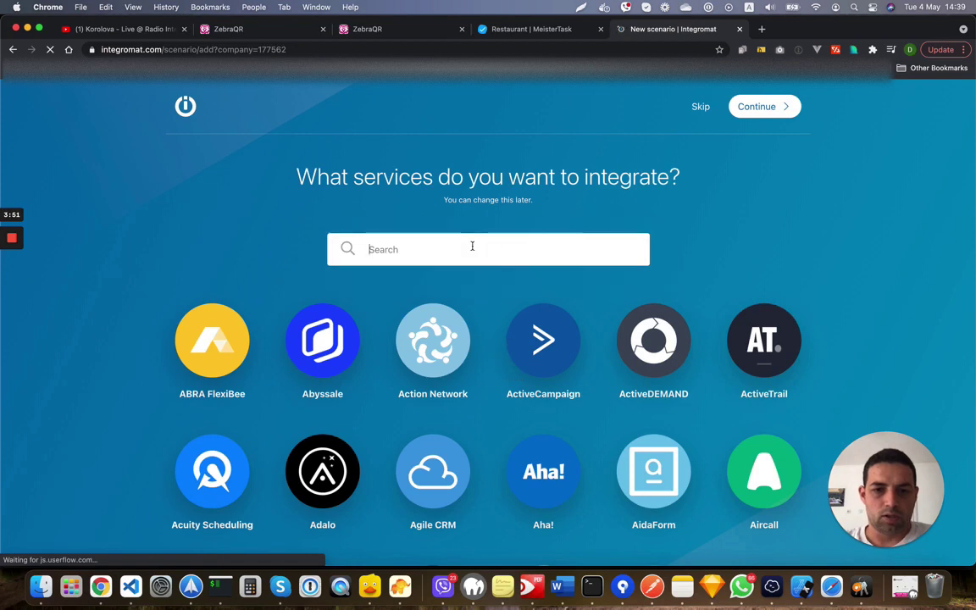
text(web)
click(322, 470)
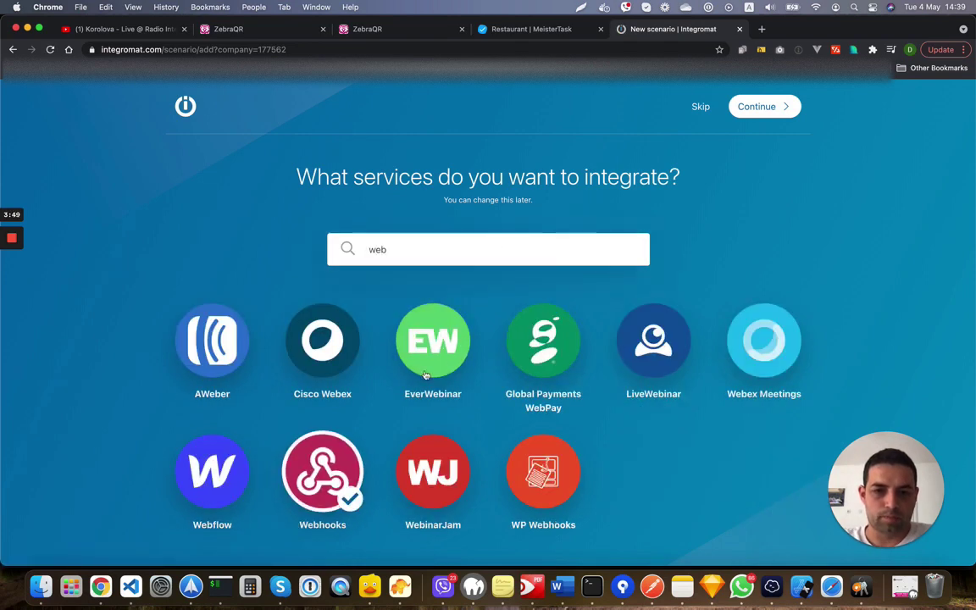
Step: Clear the service search and check the Restaurant board in MeisterTask
drag(441, 254, 307, 231)
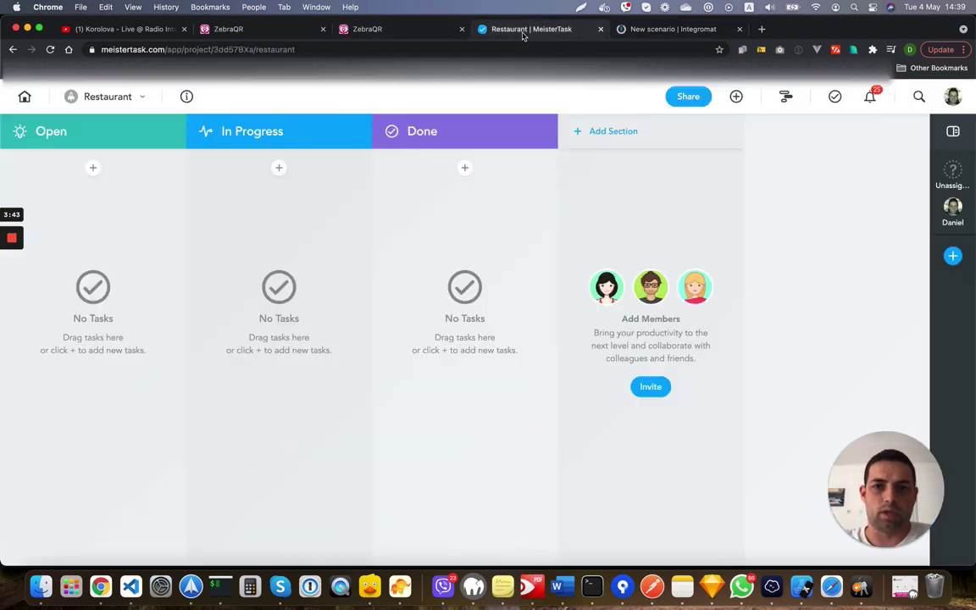
click(473, 31)
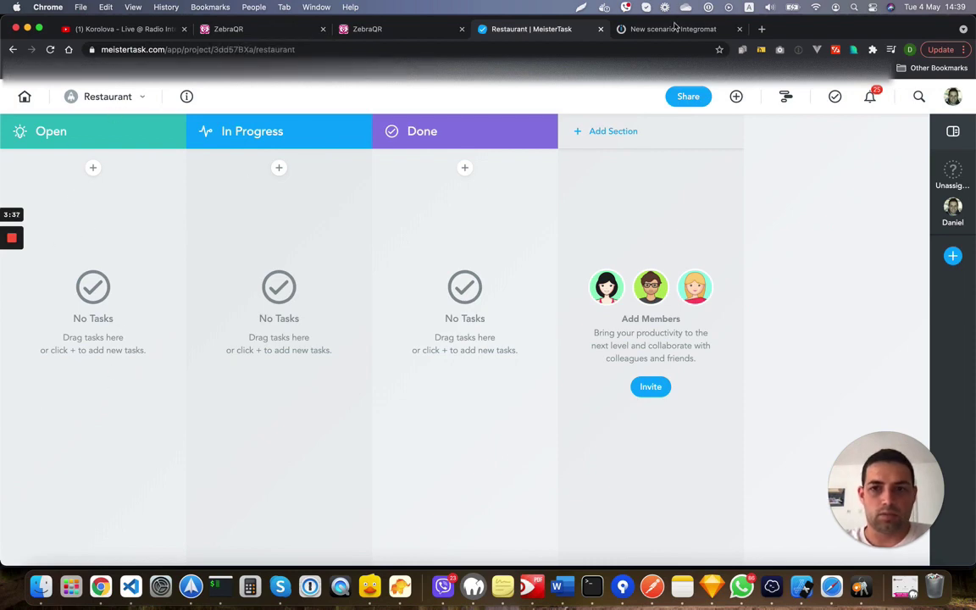
click(676, 28)
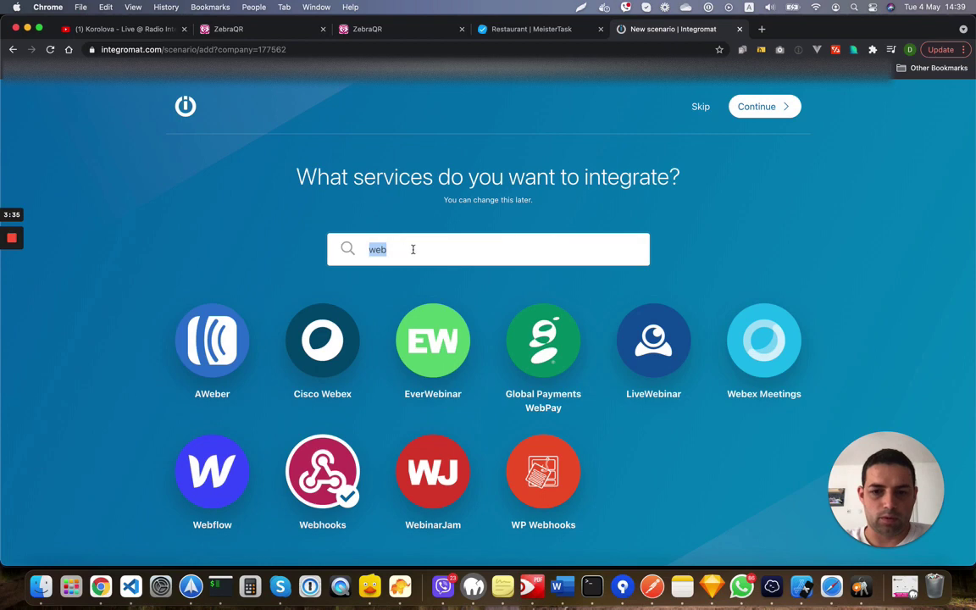
Step: Add MeisterTask as the second service and pick Custom webhook as the trigger
text(mei)
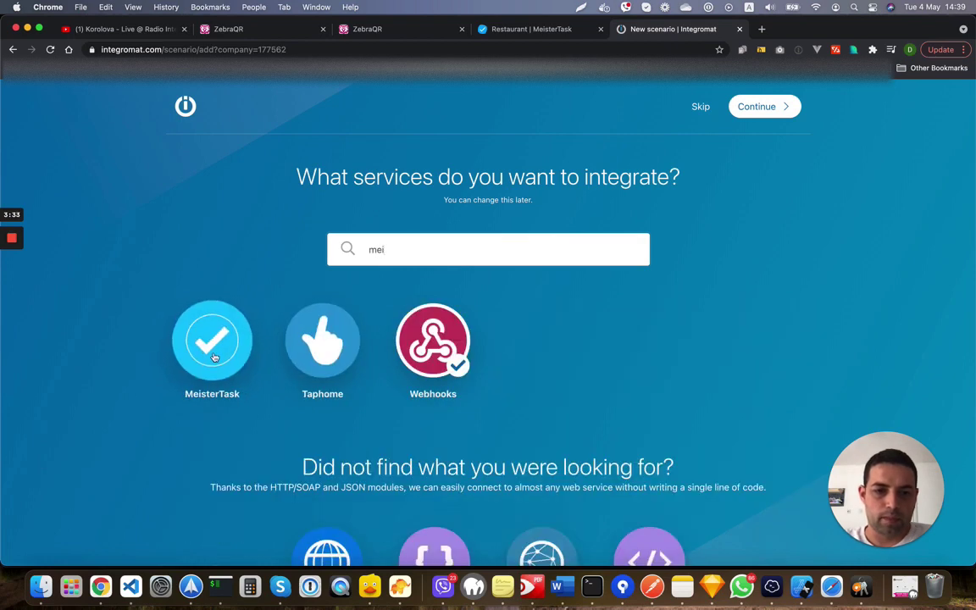
click(226, 339)
click(749, 106)
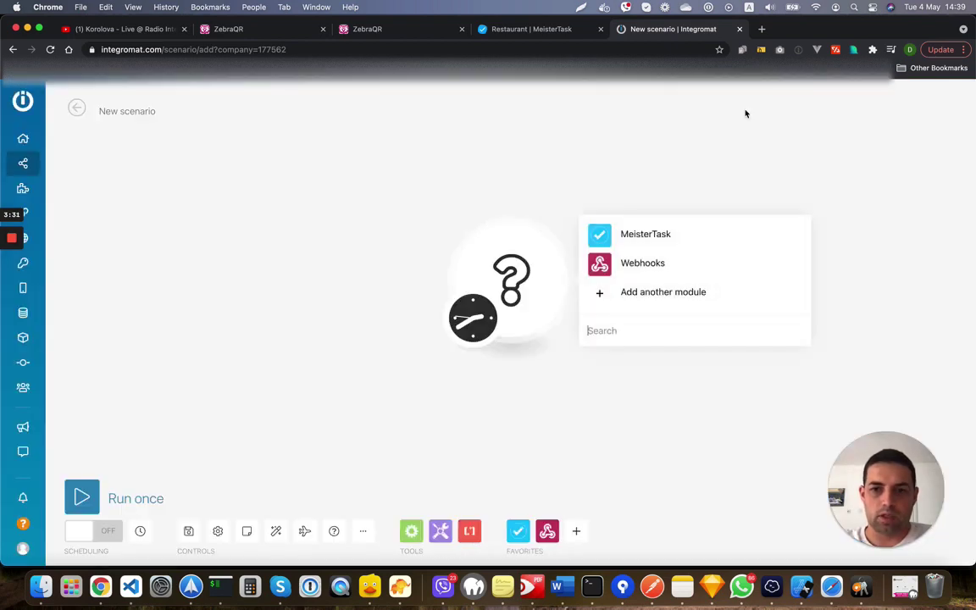
click(642, 263)
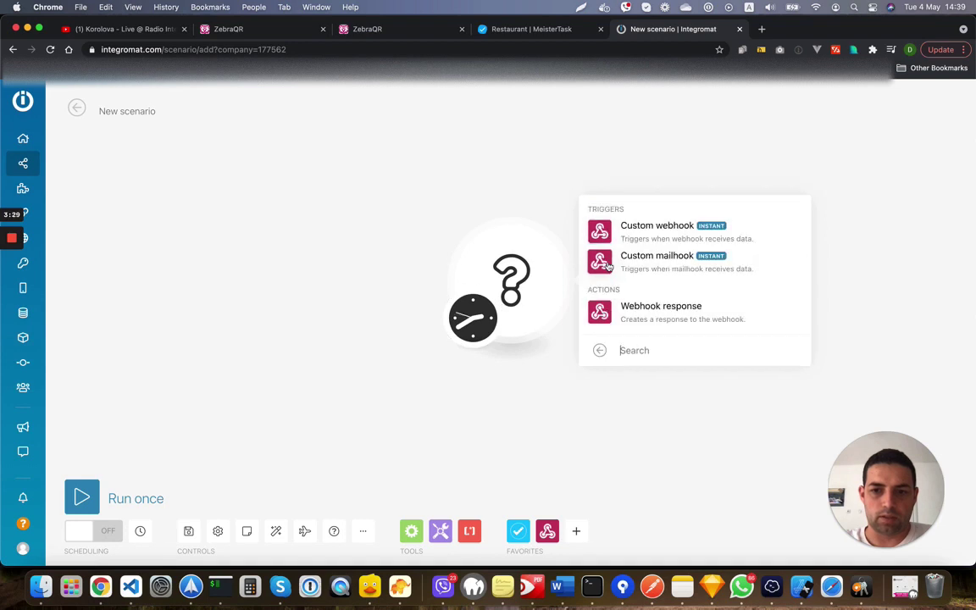
click(669, 227)
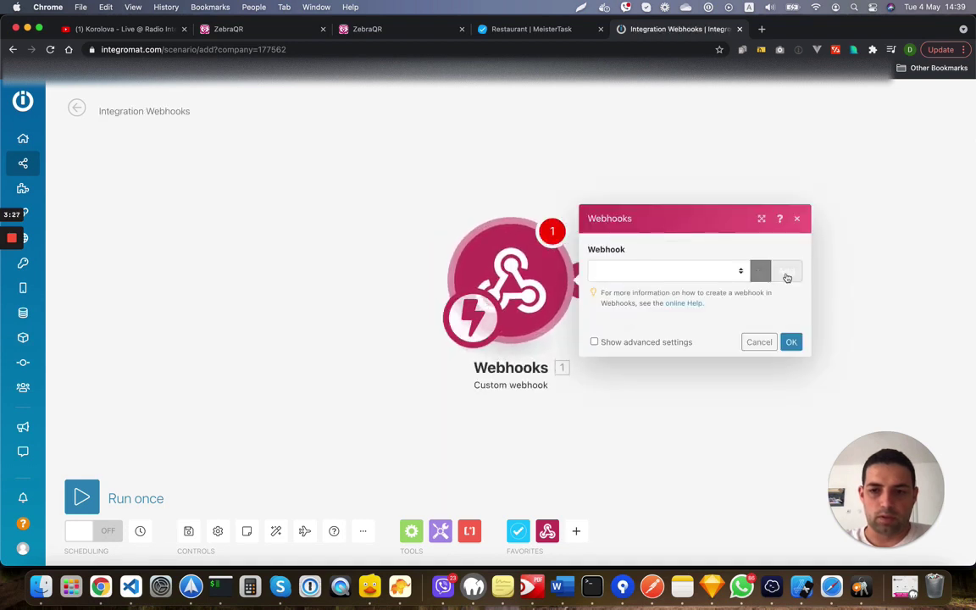
Step: Create a webhook named orderWebhook2 and copy its address to the clipboard
click(786, 271)
drag(527, 236, 322, 233)
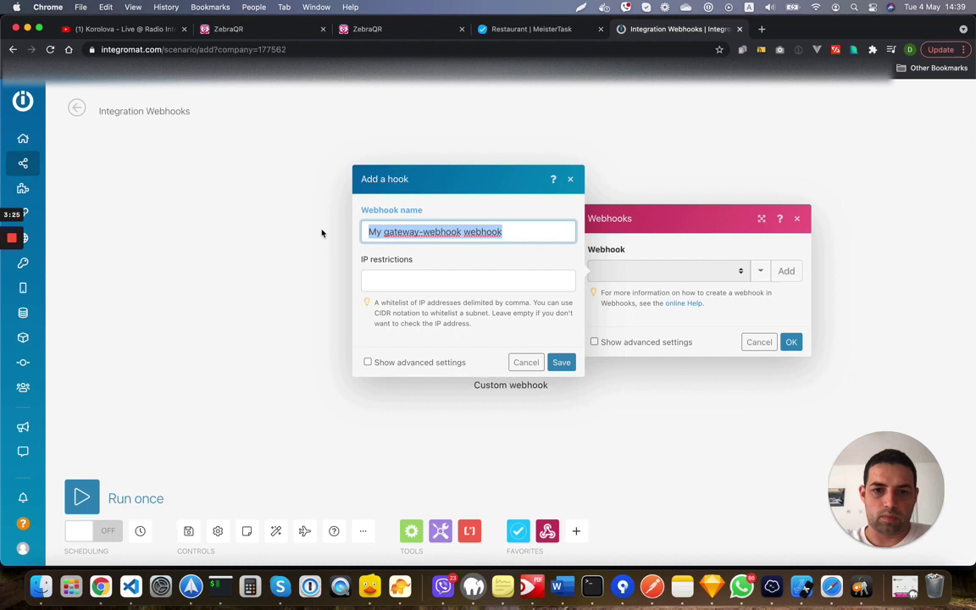
text(order)
key(Down)
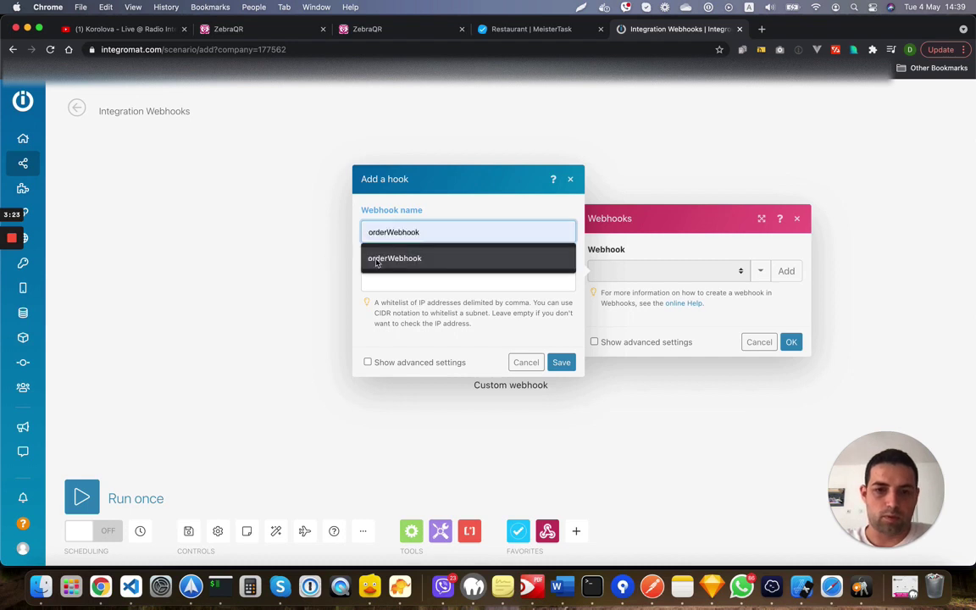
key(Return)
text(2)
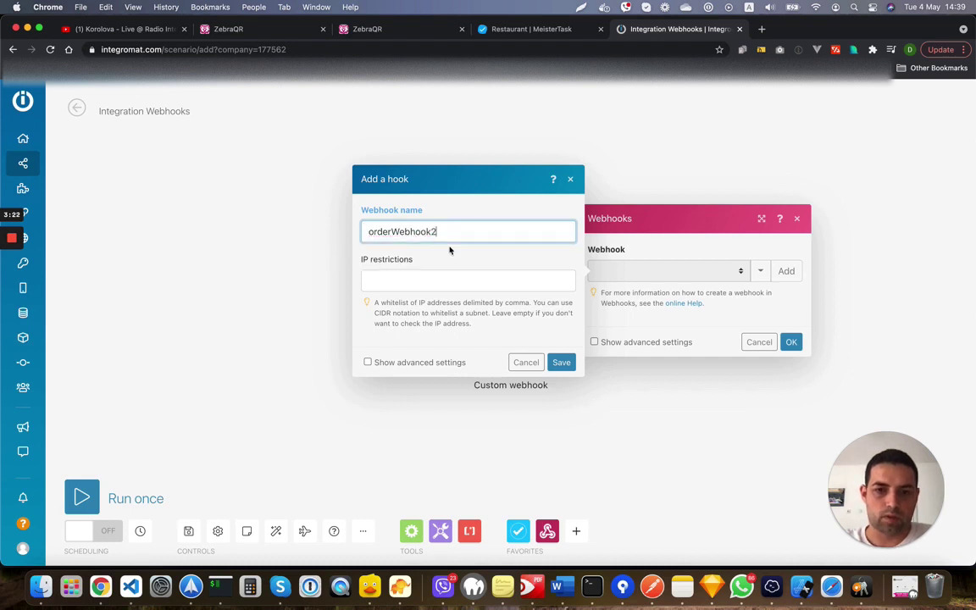
click(556, 362)
click(743, 245)
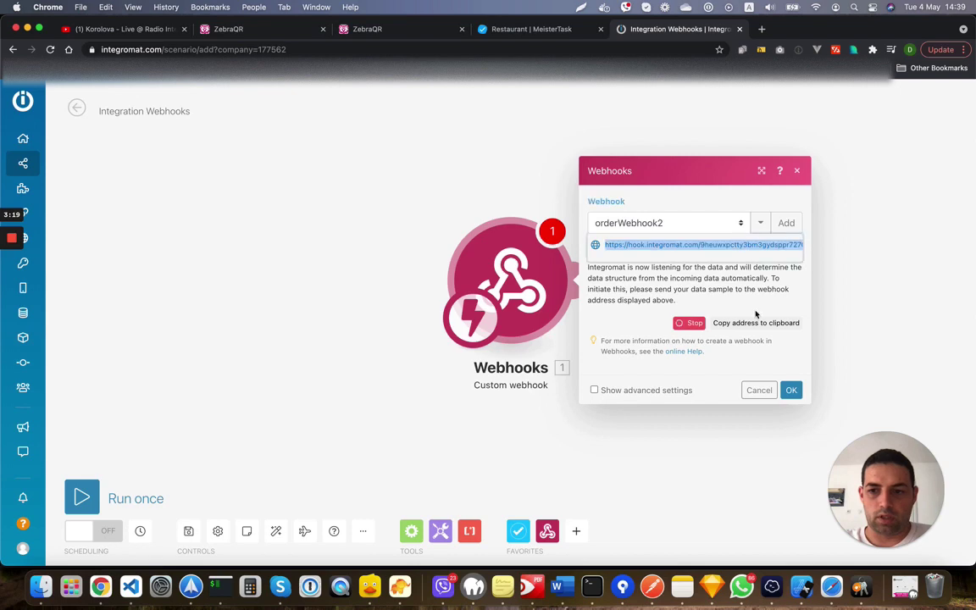
click(752, 326)
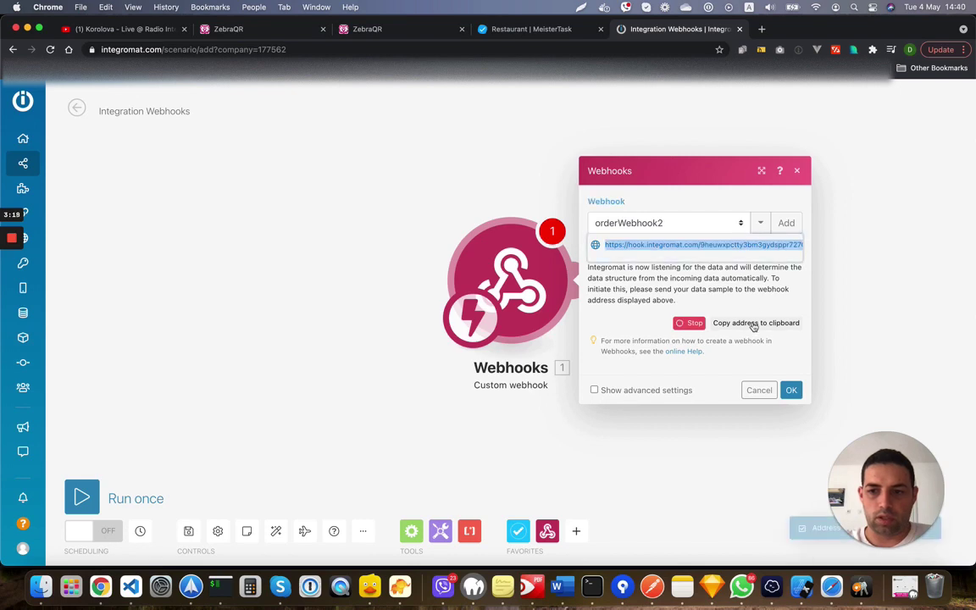
Step: Paste the Integromat webhook address into ZebraQR's system-approved orders field and save
click(504, 32)
click(383, 31)
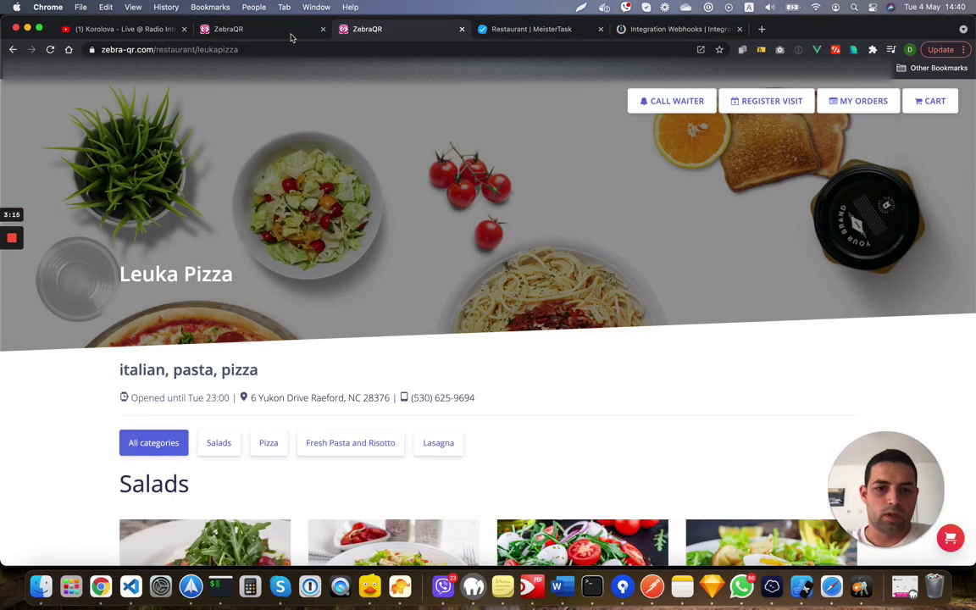
click(256, 31)
click(251, 375)
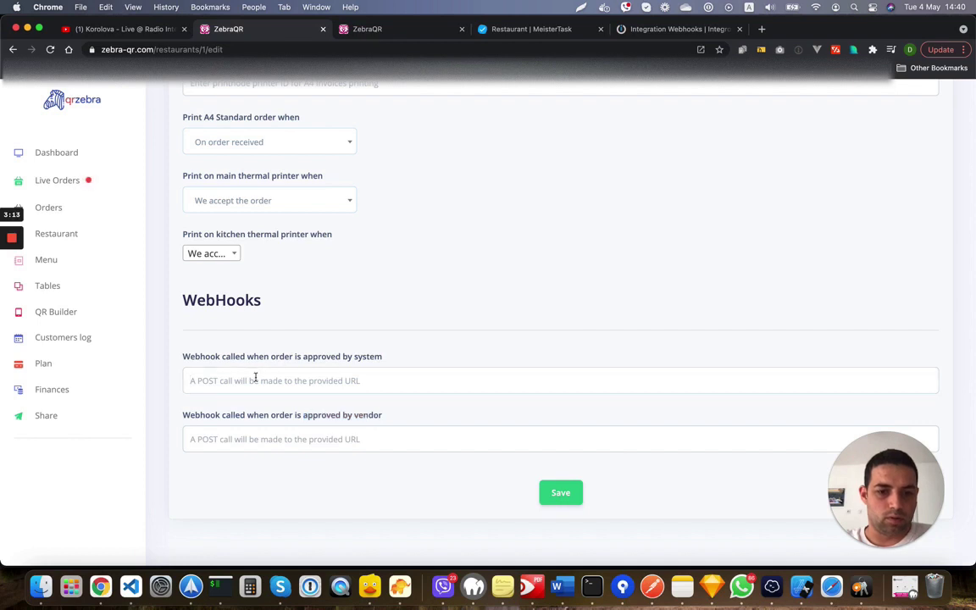
key(cmd+v)
click(561, 491)
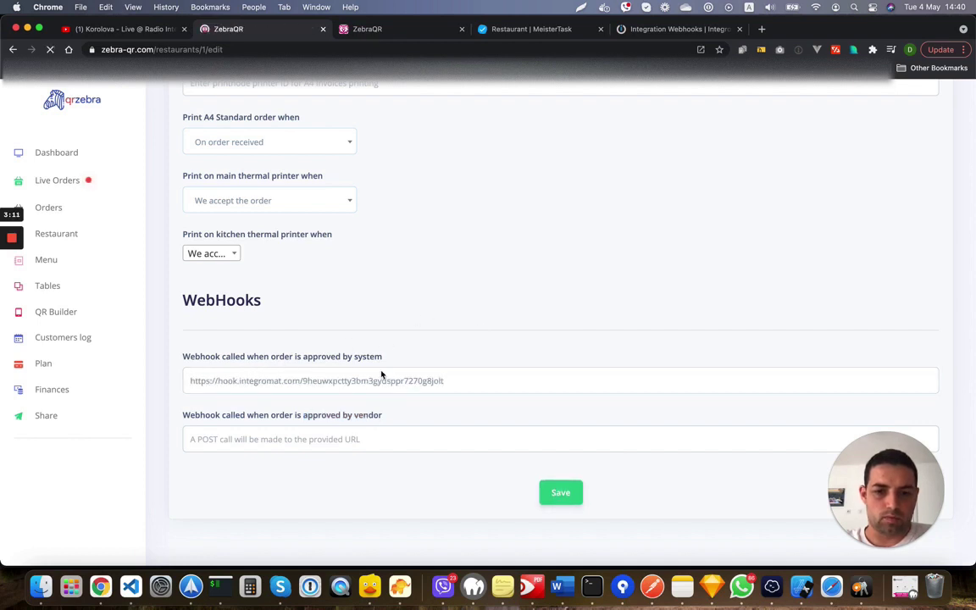
Step: Add a Caprese Salad (350gr) with Extra cheese to the Leuka Pizza cart
click(384, 36)
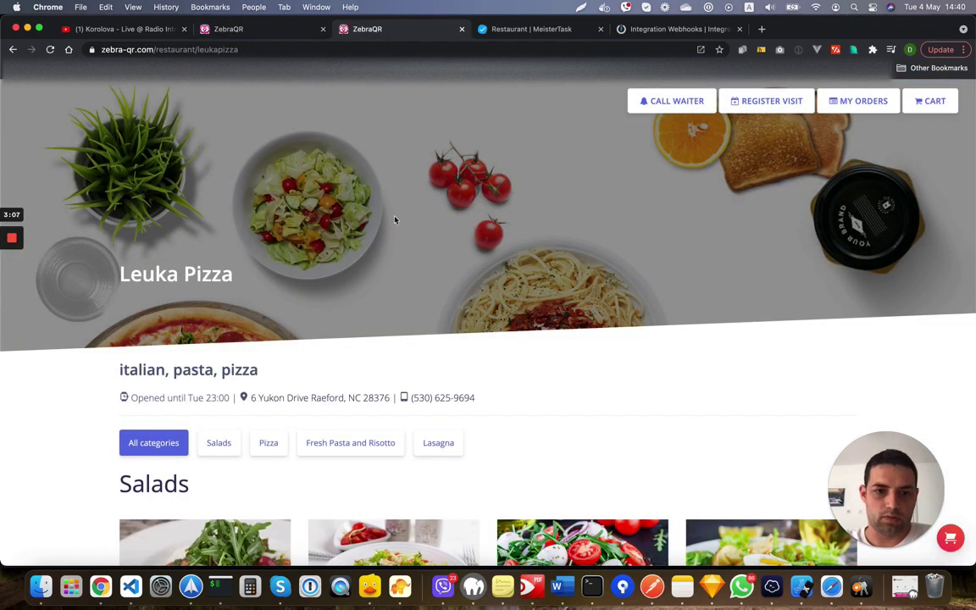
scroll(276, 365, down, 1)
scroll(276, 364, down, 3)
click(276, 365)
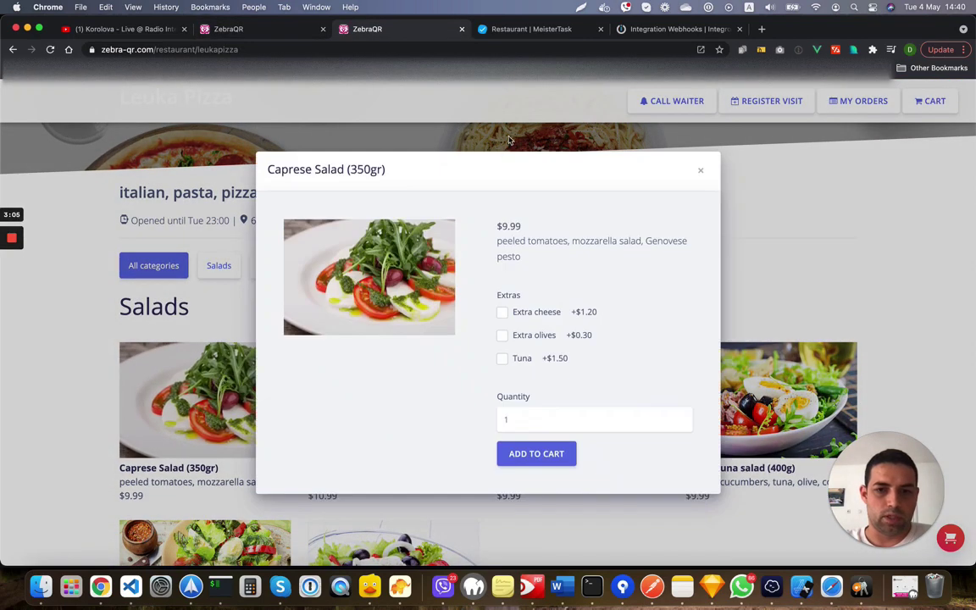
click(680, 30)
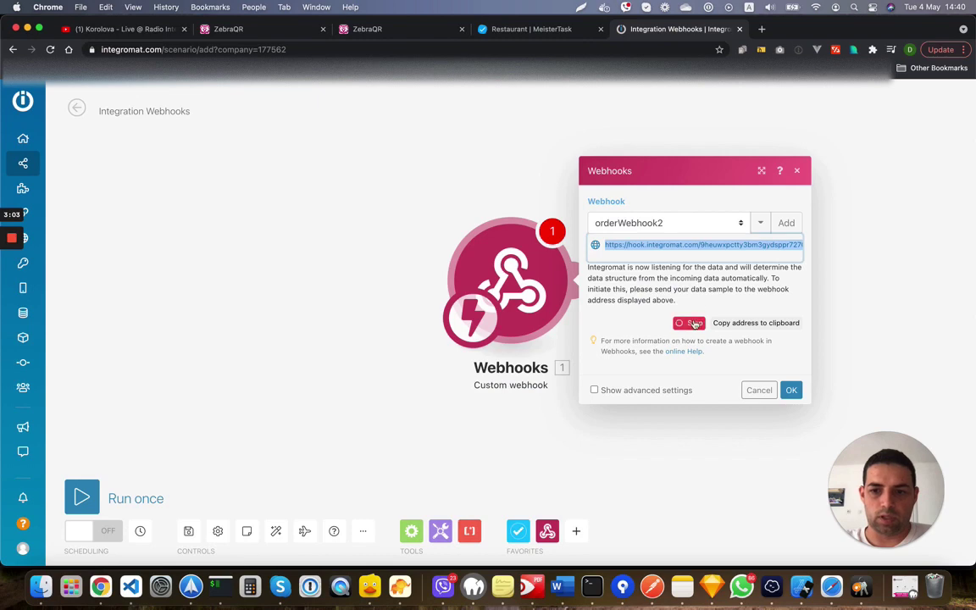
click(512, 29)
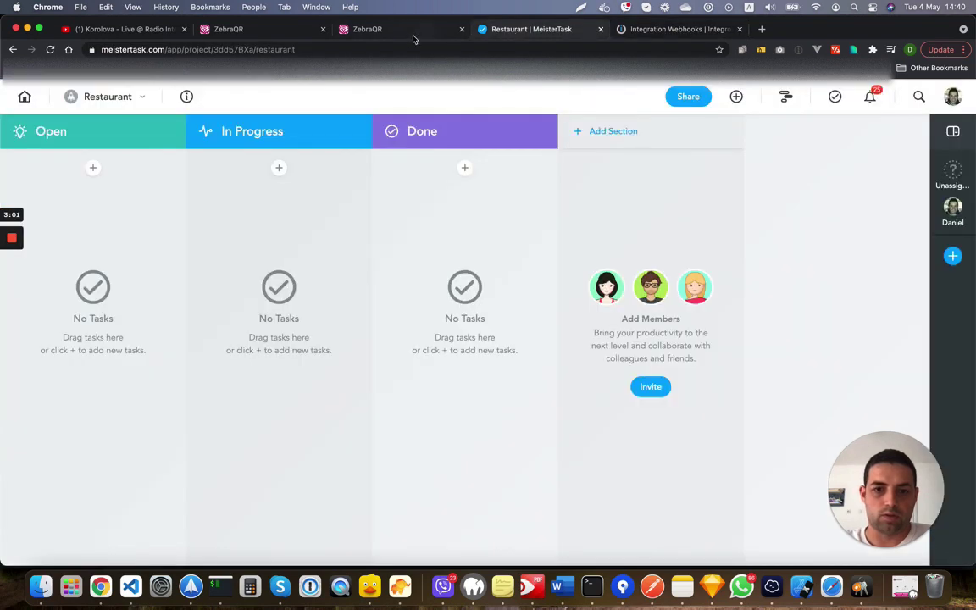
click(397, 34)
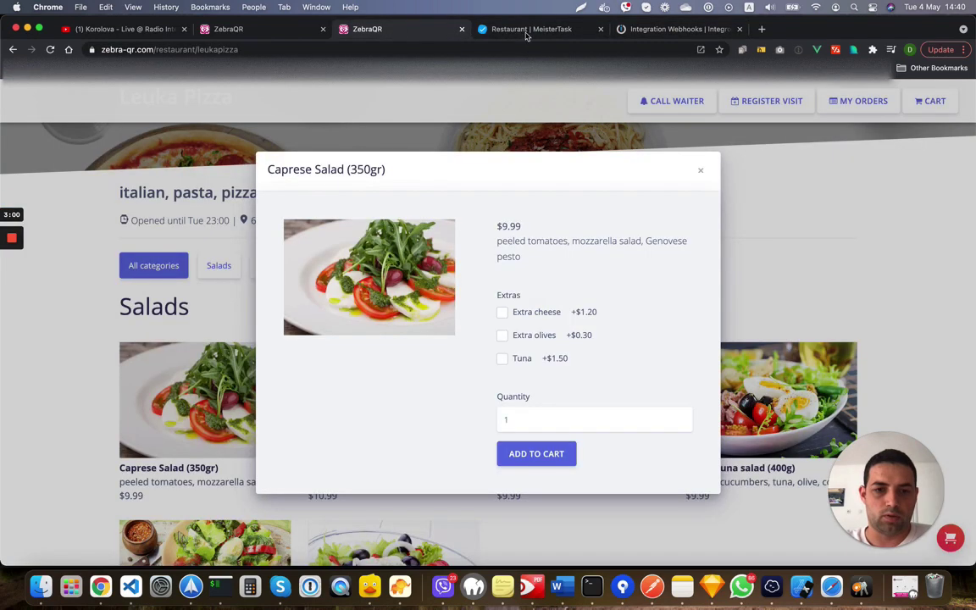
click(502, 312)
click(532, 453)
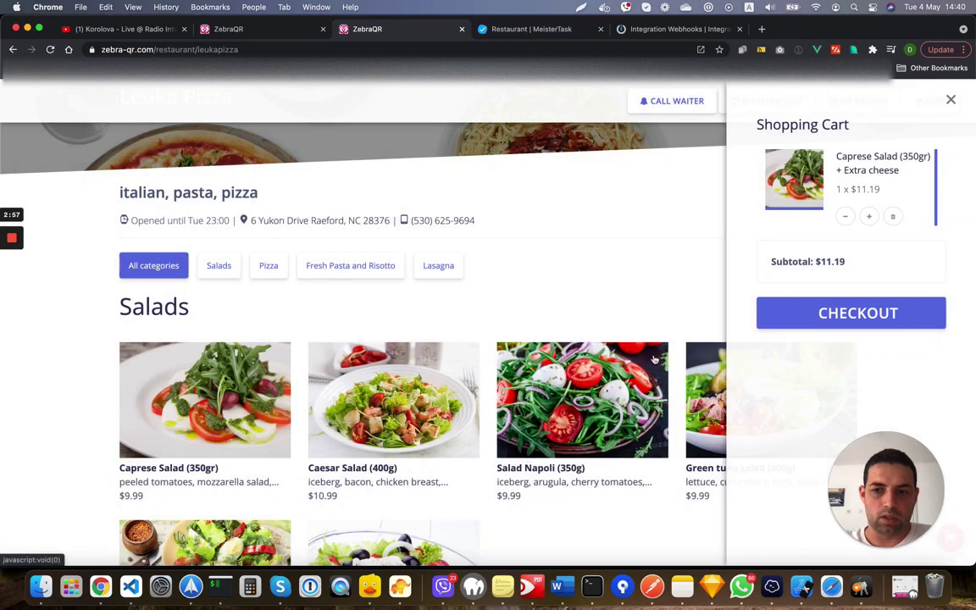
Step: Check out as a Takeaway order, accept the terms, and place the order
click(838, 318)
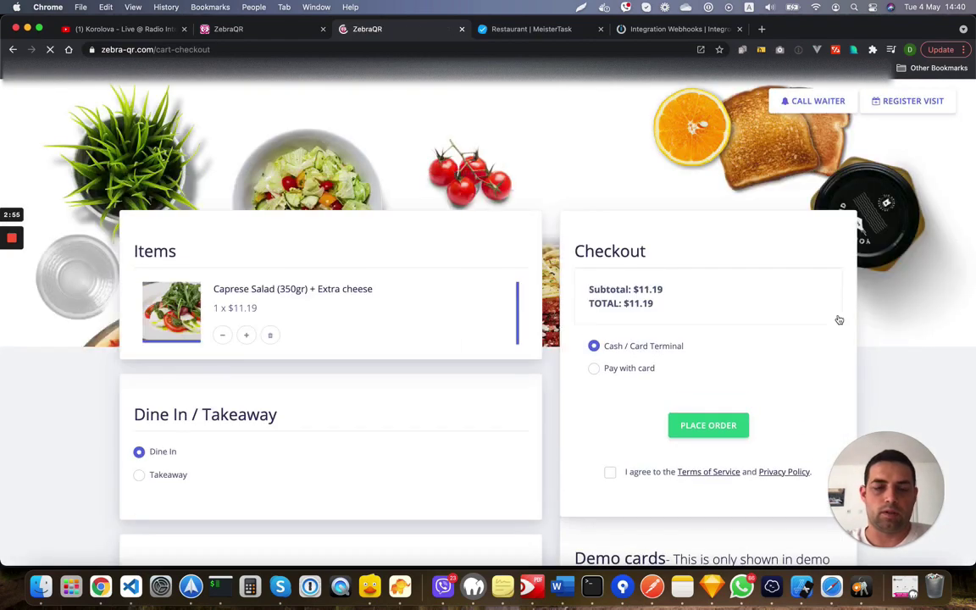
scroll(236, 506, down, 3)
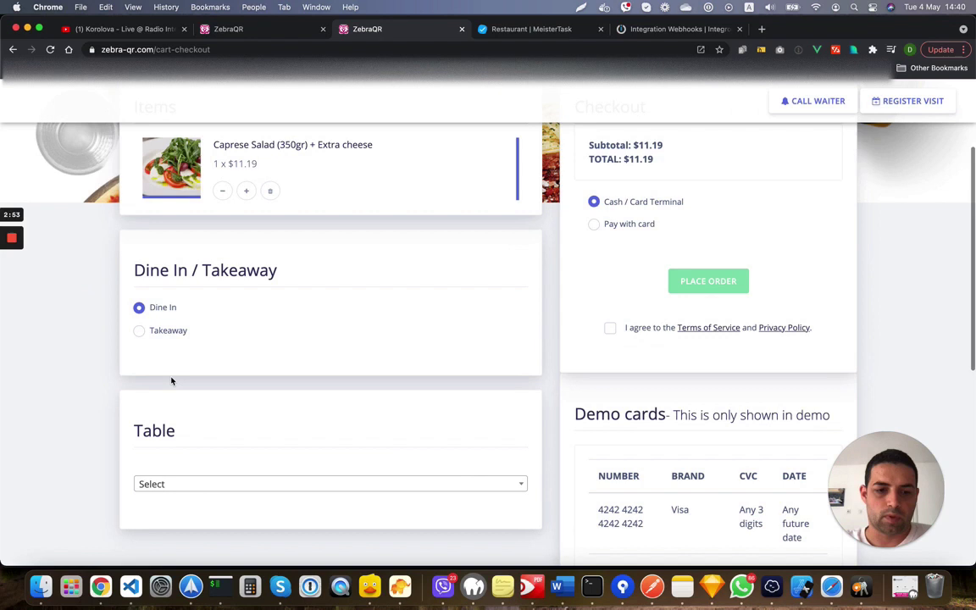
click(137, 329)
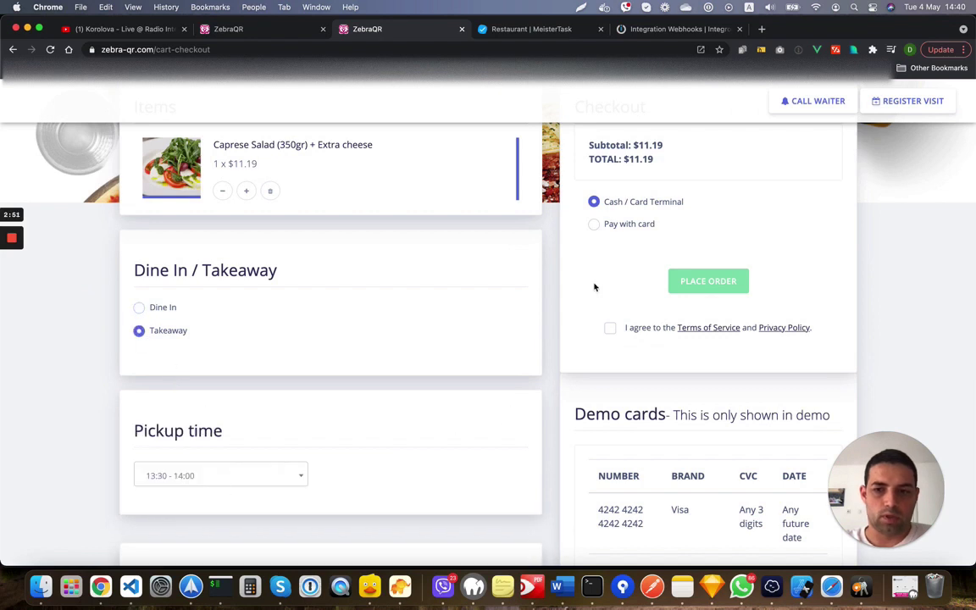
click(610, 328)
click(721, 280)
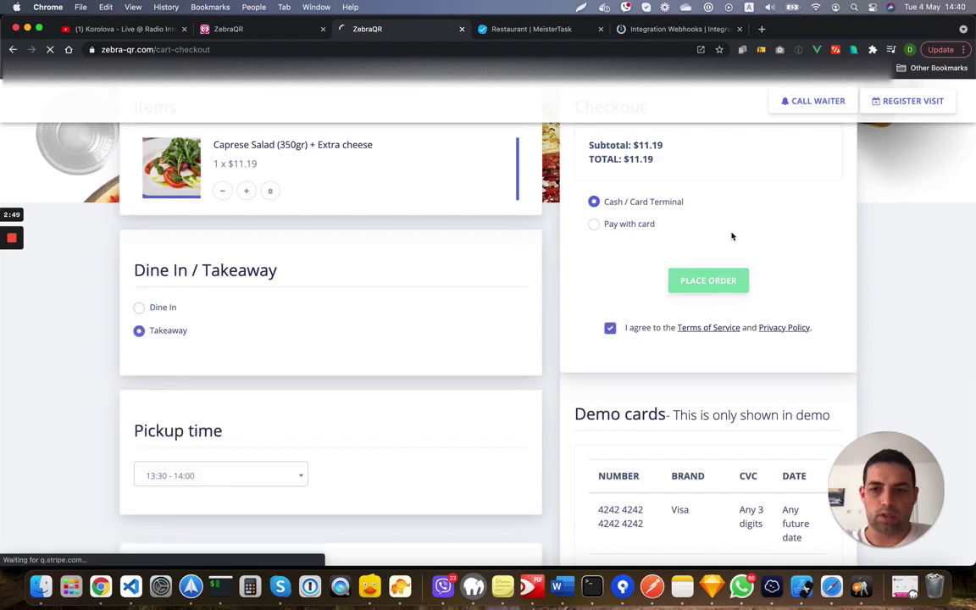
Step: Confirm in Integromat that the webhook successfully determined the data structure
click(671, 34)
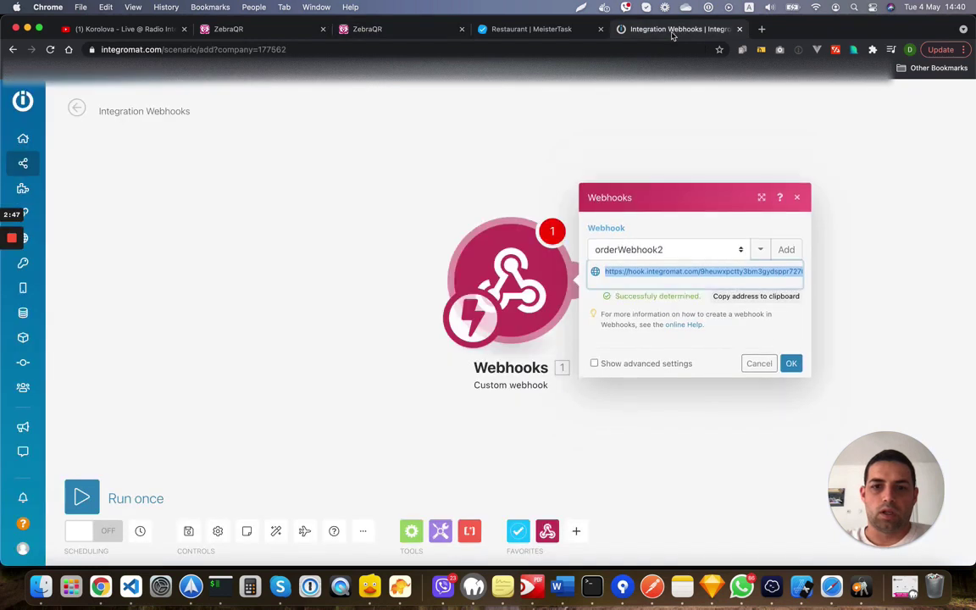
drag(616, 296, 699, 296)
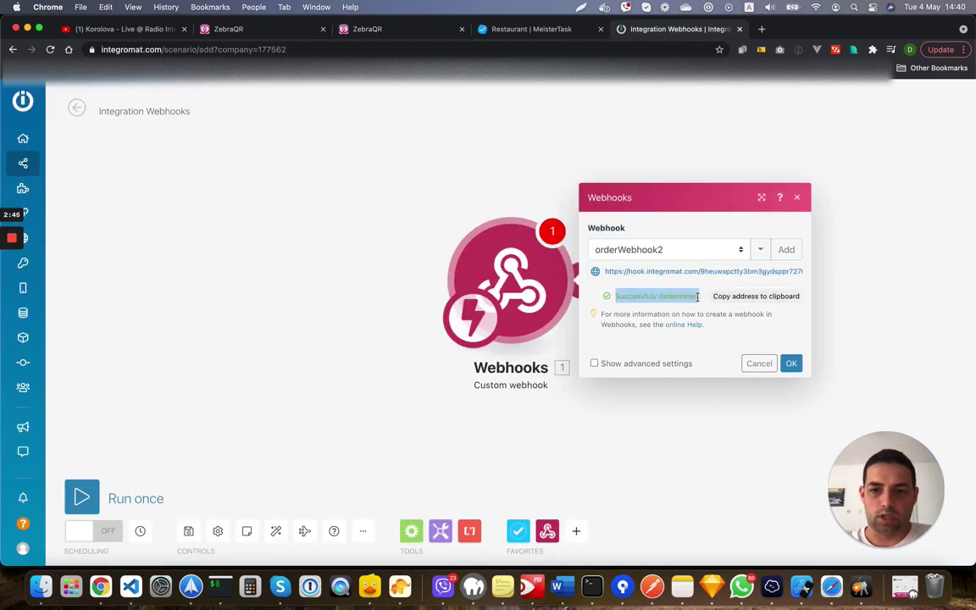
click(791, 364)
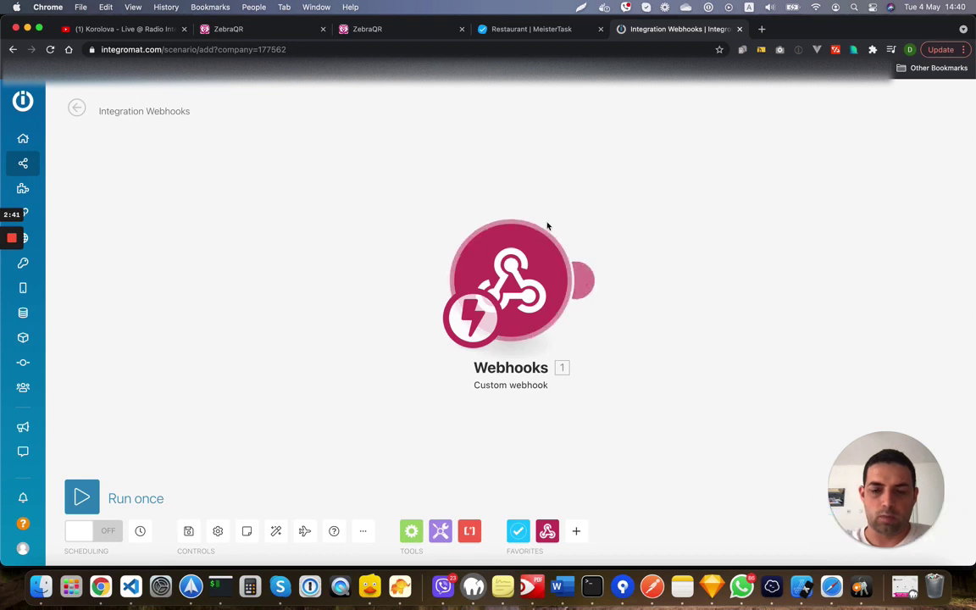
Step: Add a MeisterTask Create A Task module after the webhook using My MeisterTask connection
click(582, 280)
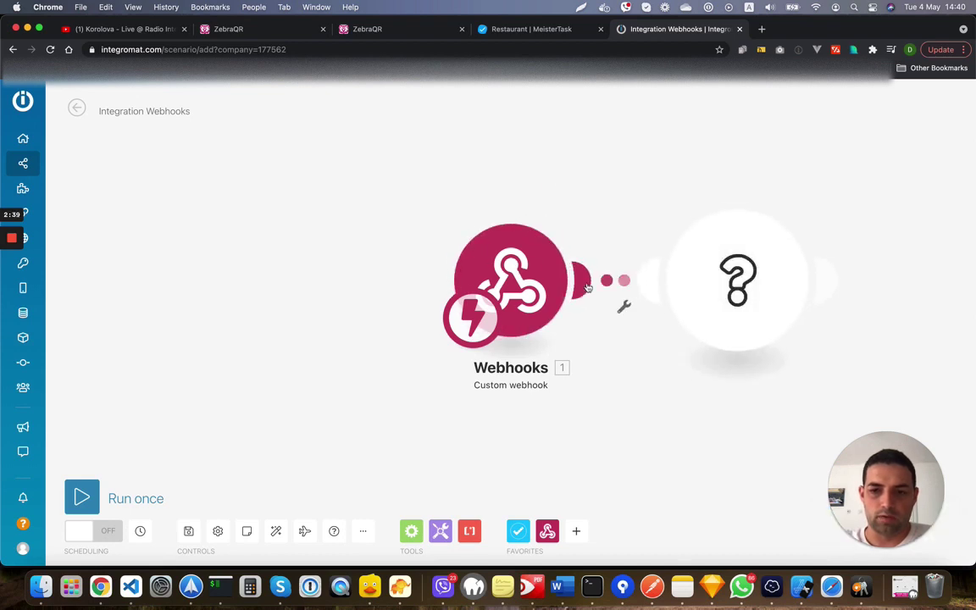
click(552, 239)
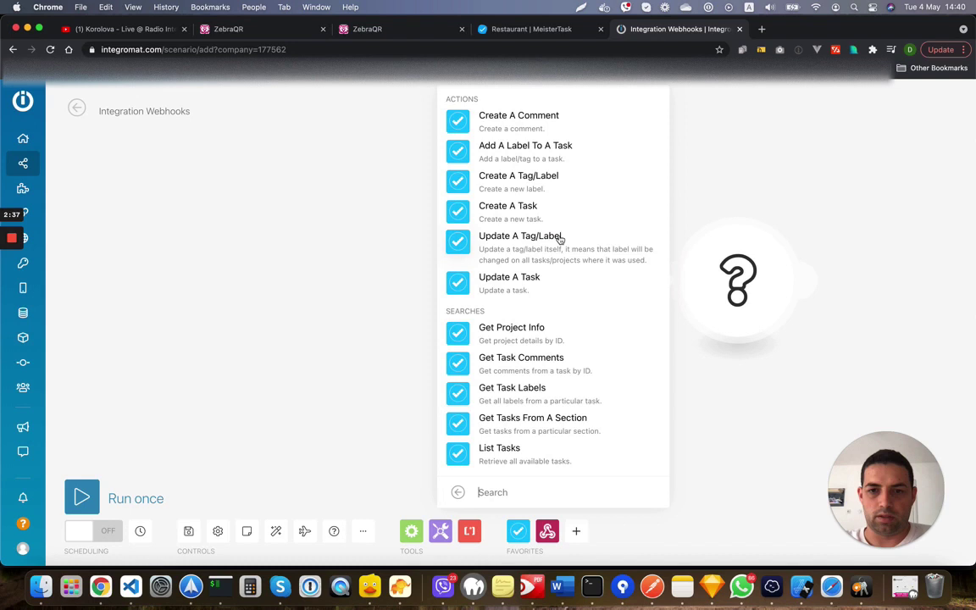
click(531, 211)
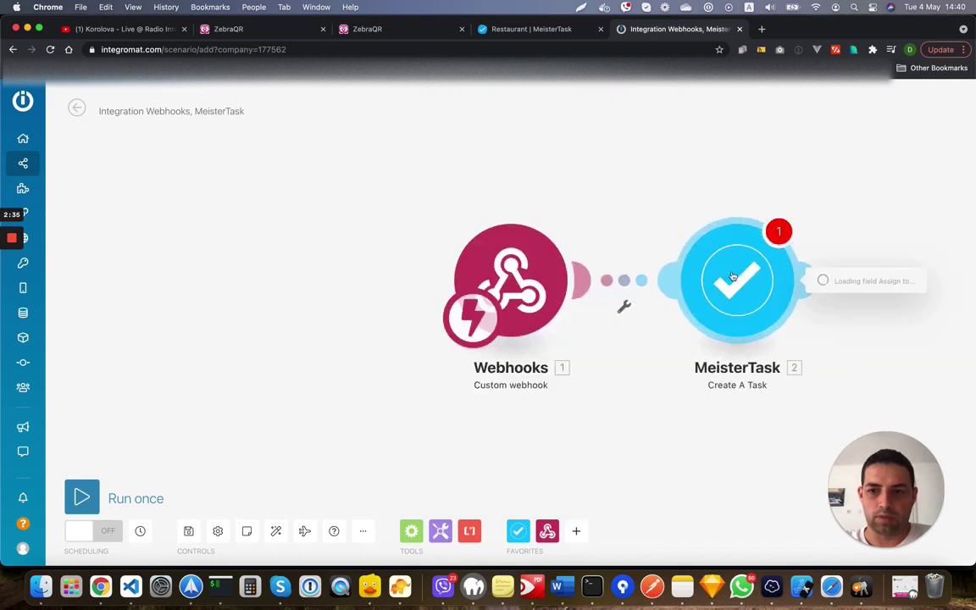
click(581, 153)
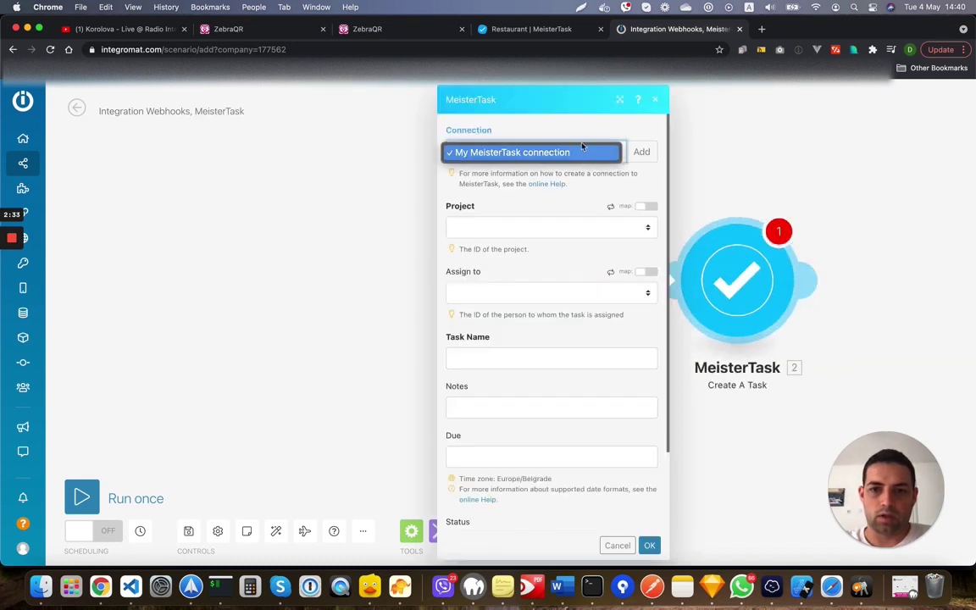
click(582, 150)
Step: Set the module to the Restaurant project's Open section and assign a team member
click(547, 228)
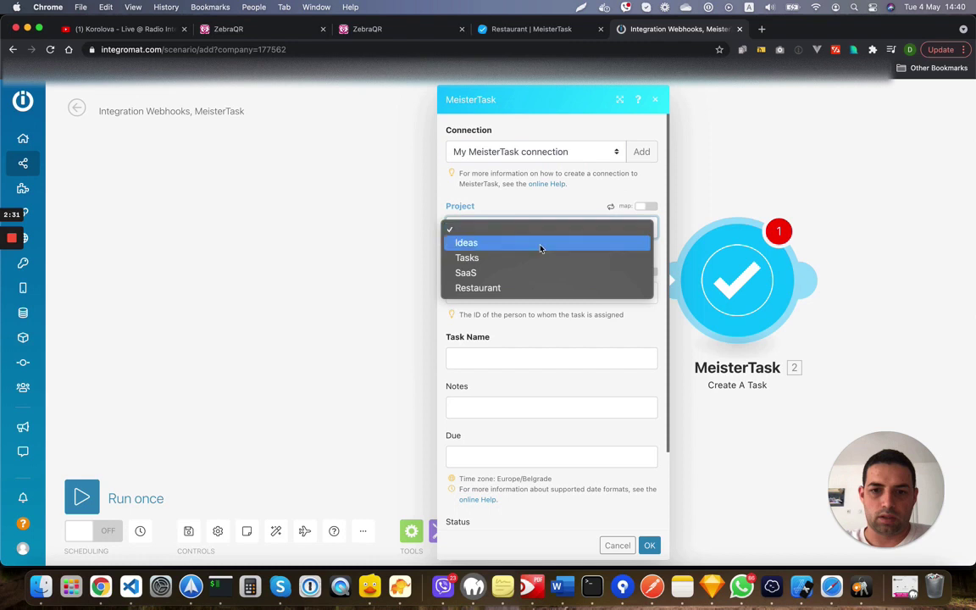
click(525, 287)
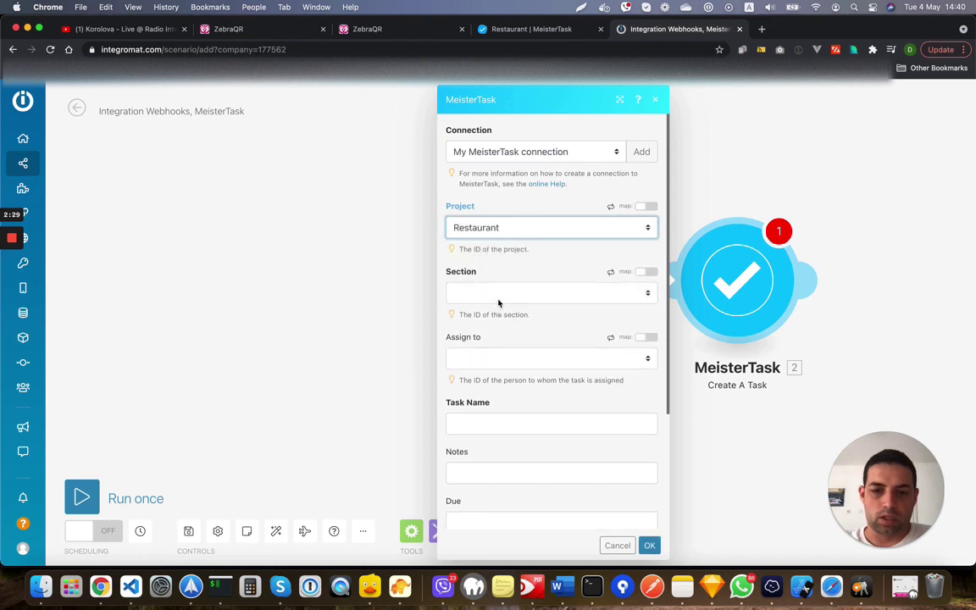
click(500, 292)
click(493, 311)
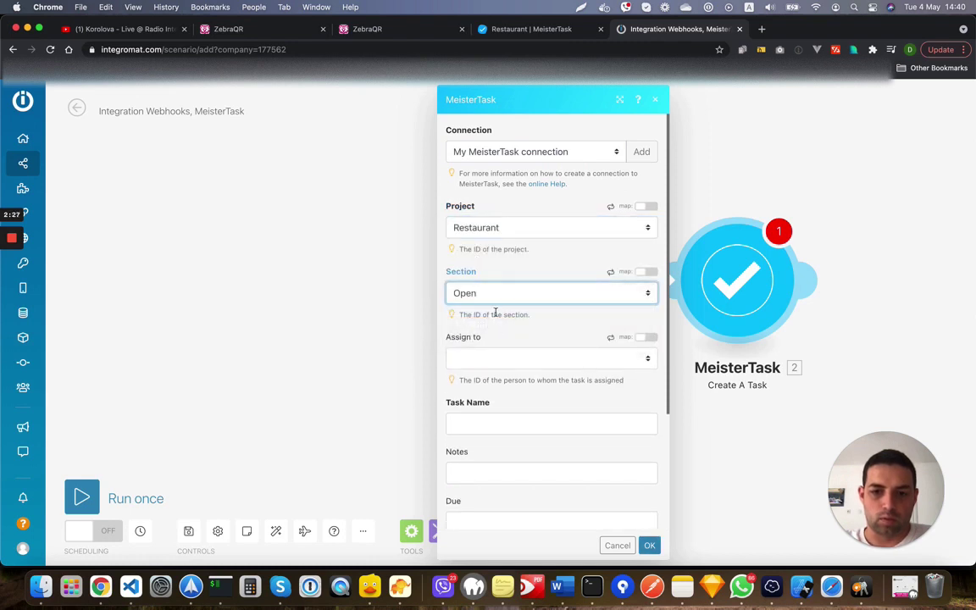
click(491, 359)
click(482, 373)
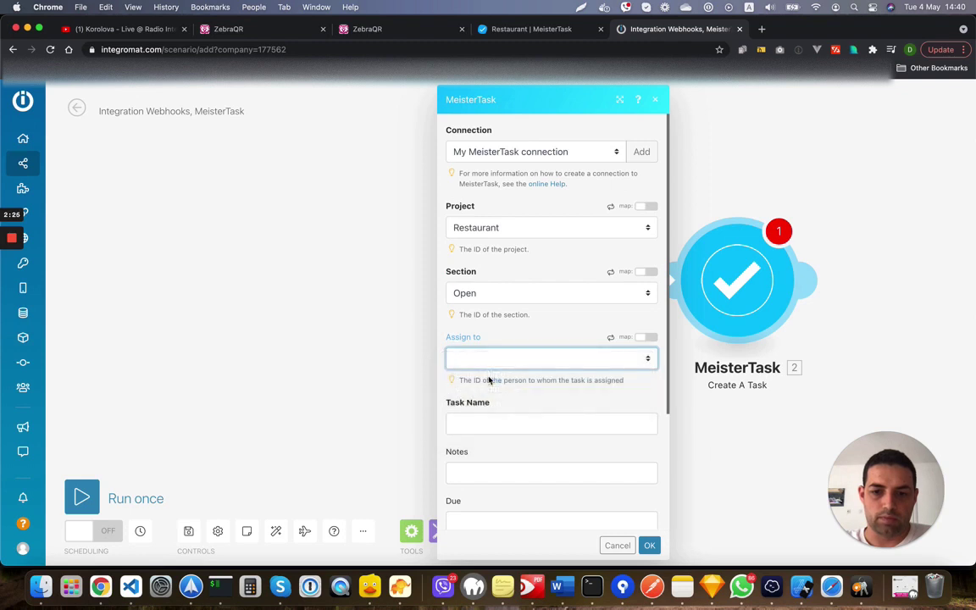
click(520, 422)
Step: Map Task Name to 'new Order' plus the order id, and Notes to 'Value of $' plus order_price
text(new Order)
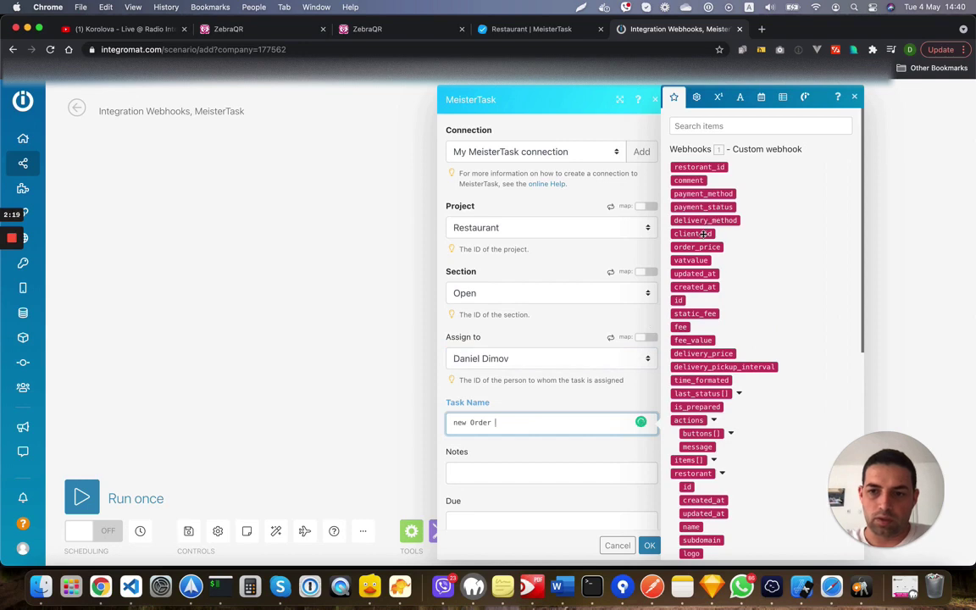
click(677, 300)
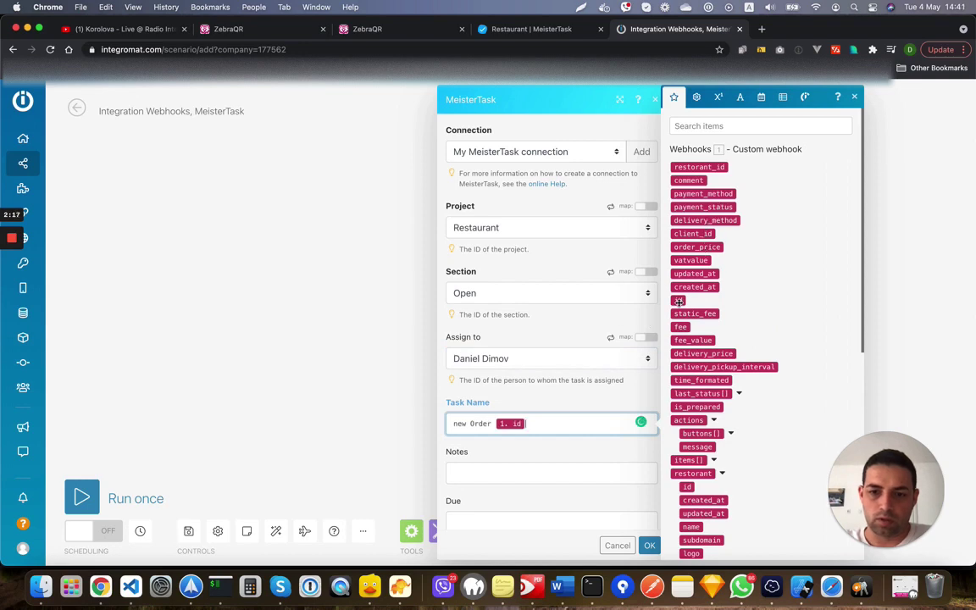
click(491, 469)
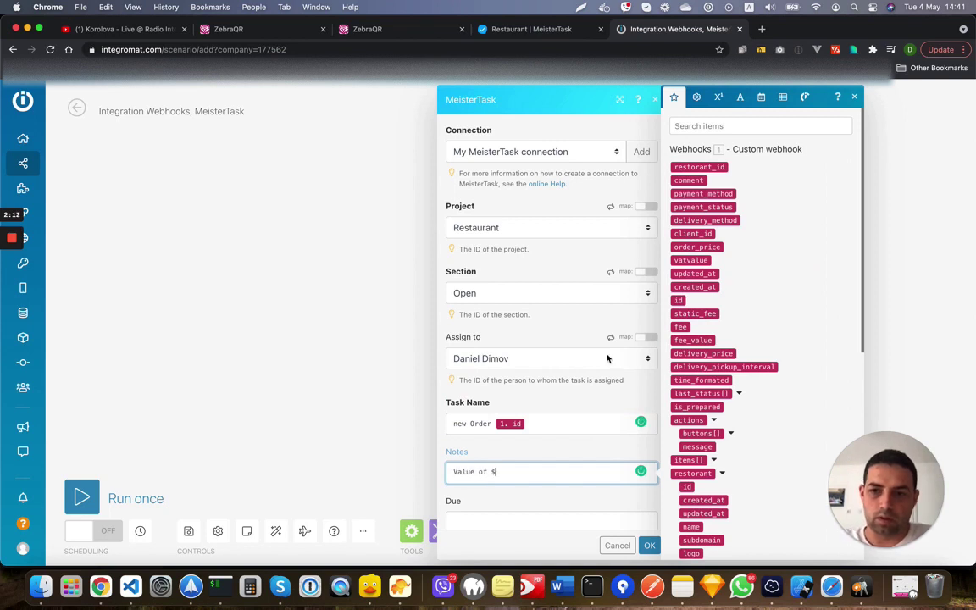
click(688, 247)
click(576, 458)
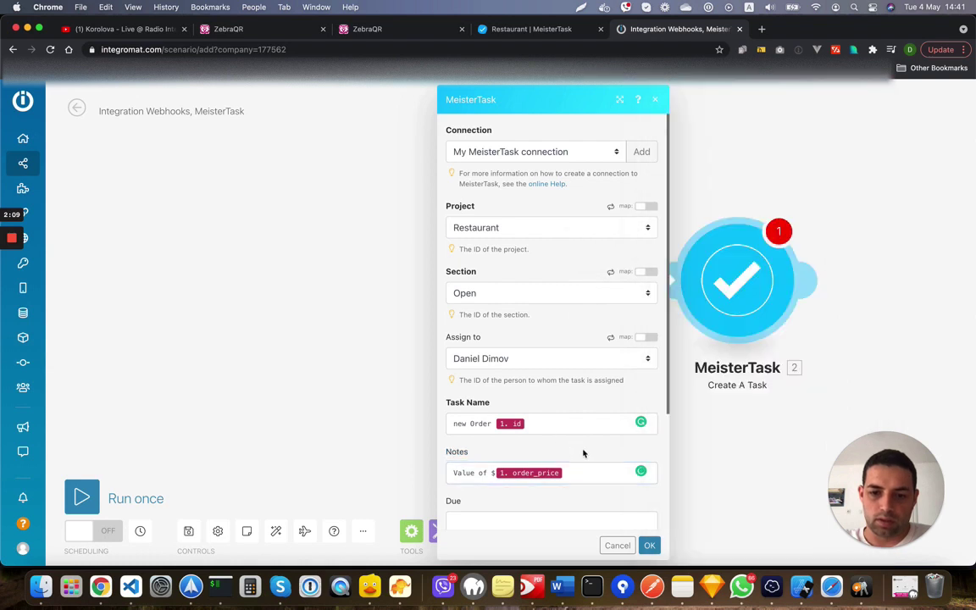
Step: Set the task status to open and save the MeisterTask module
scroll(588, 461, down, 3)
scroll(622, 492, down, 1)
click(586, 451)
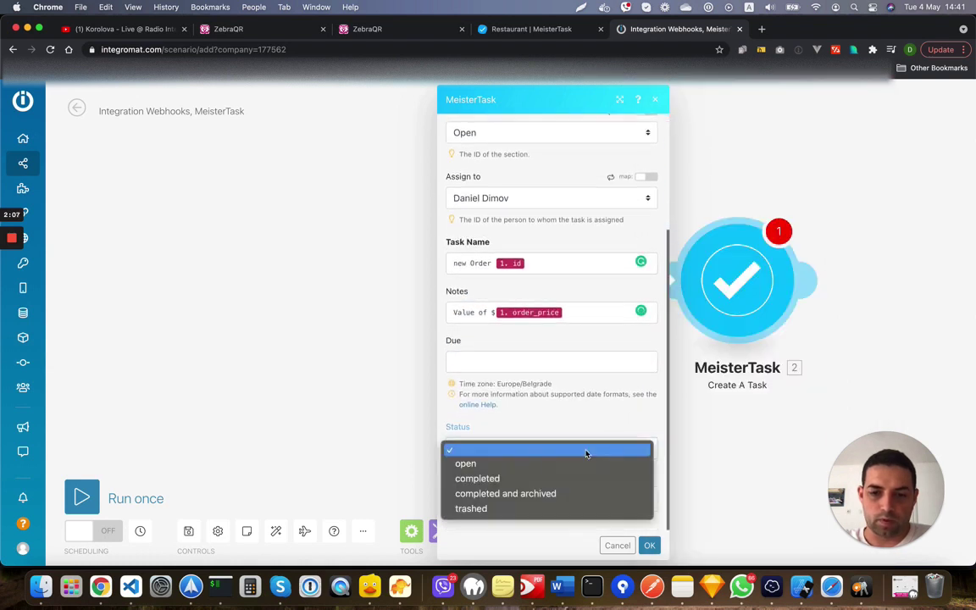
click(516, 465)
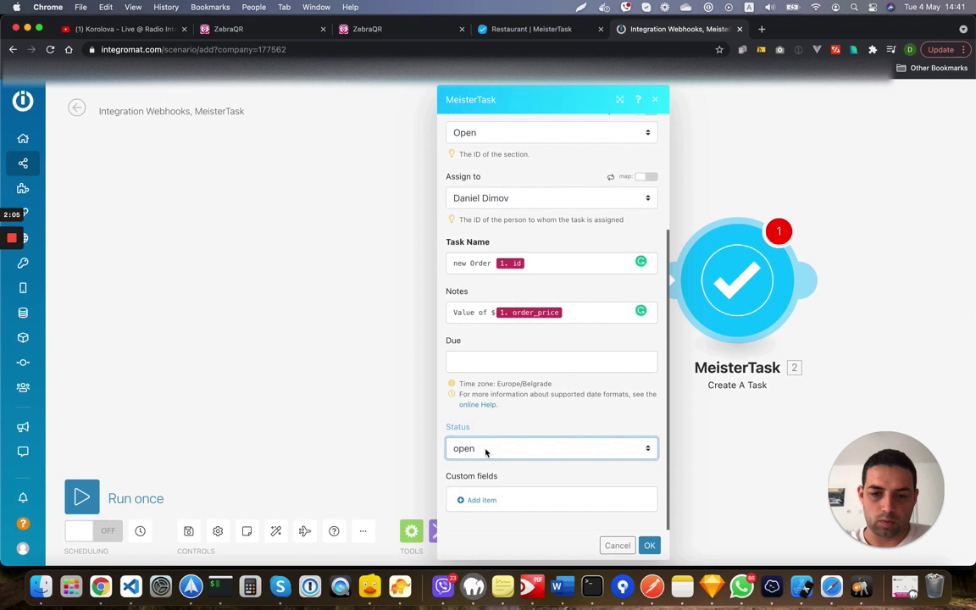
click(649, 545)
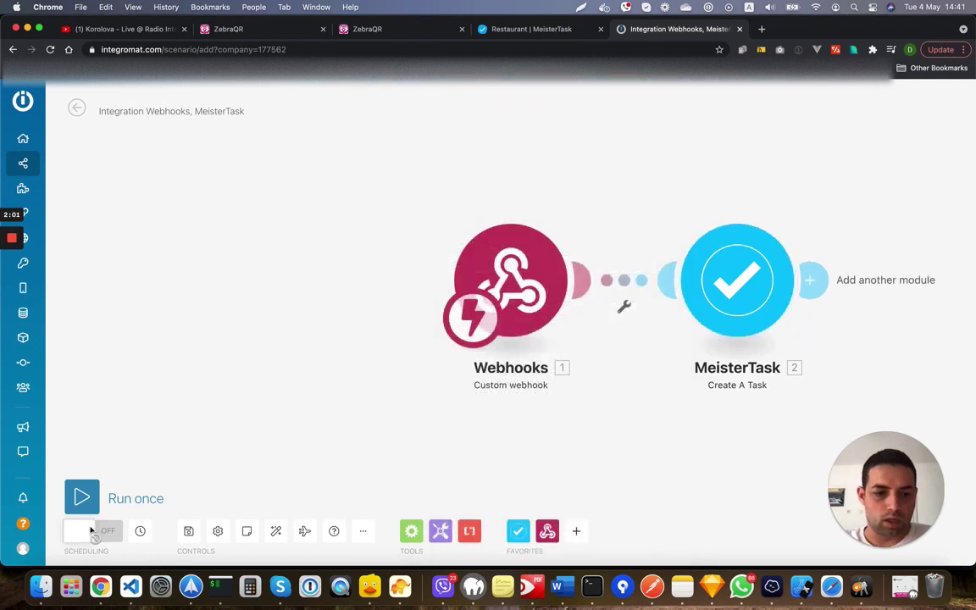
Step: Rename the scenario to Demo, save it, and activate scheduling to run immediately
click(163, 111)
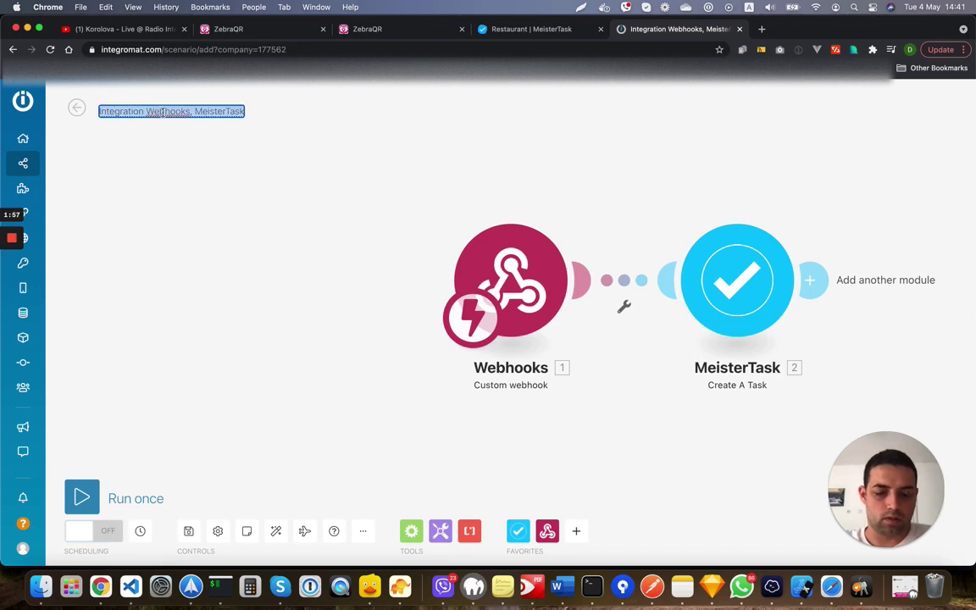
text(Demo)
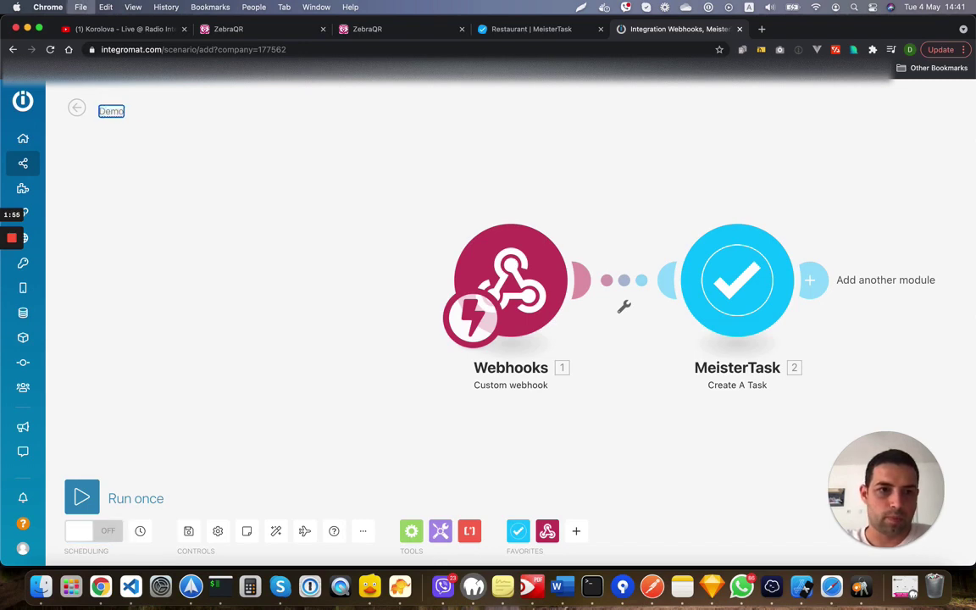
key(super+s)
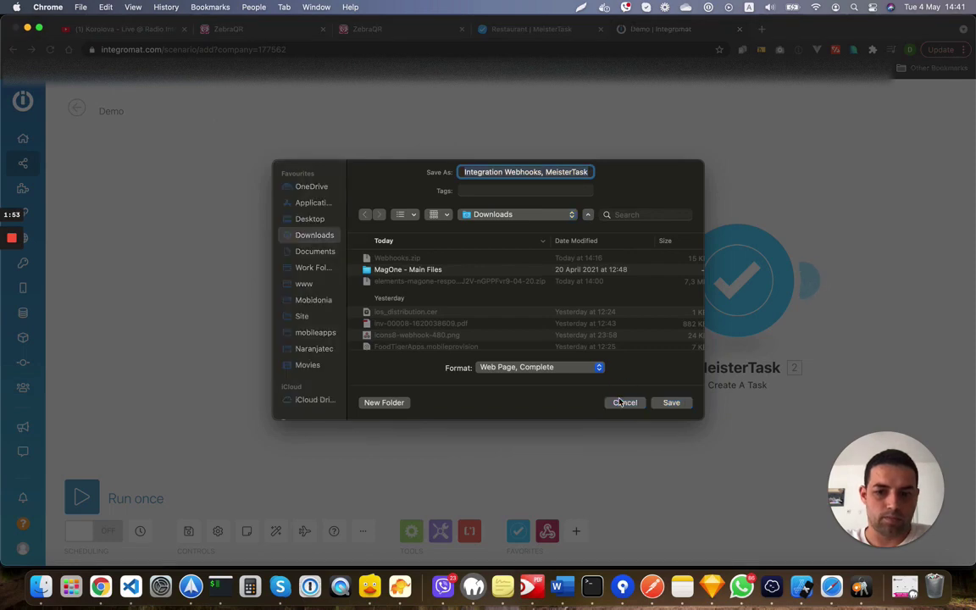
click(624, 403)
click(189, 530)
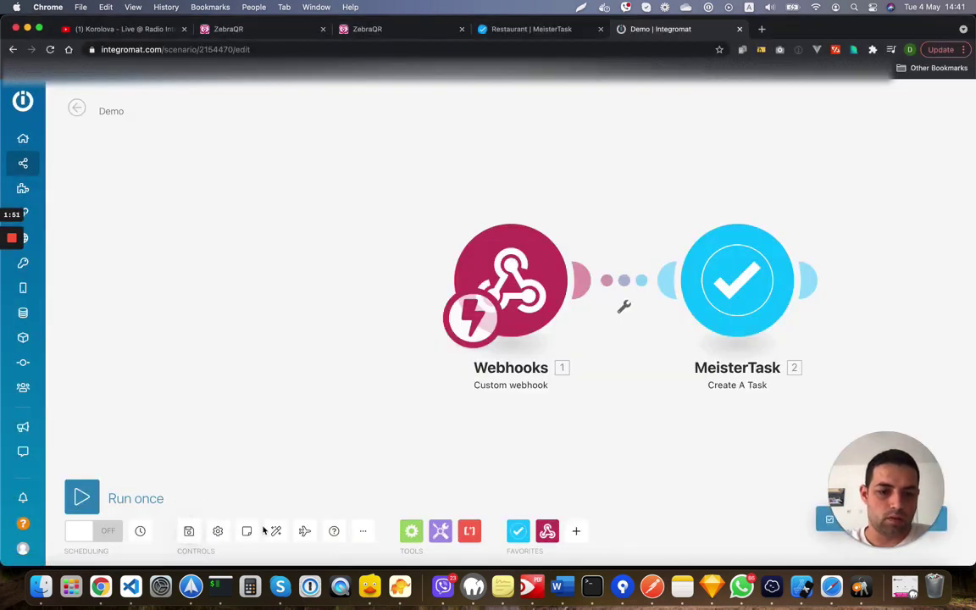
click(78, 531)
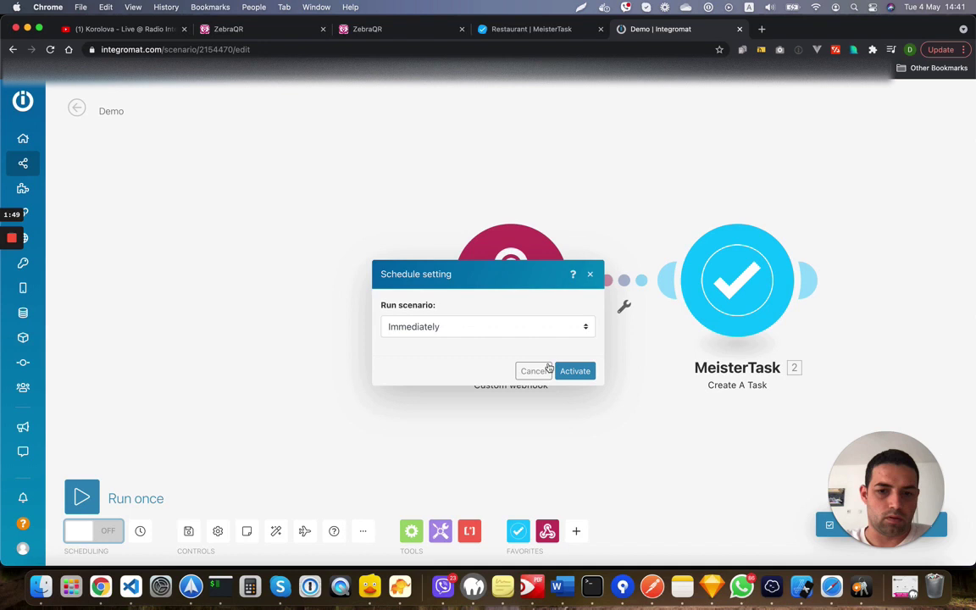
click(574, 371)
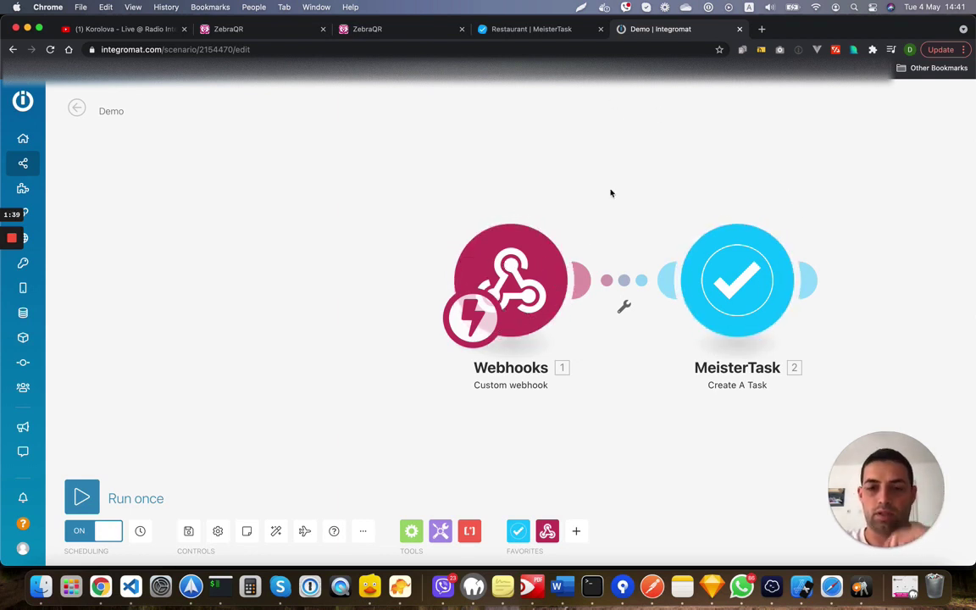
click(576, 531)
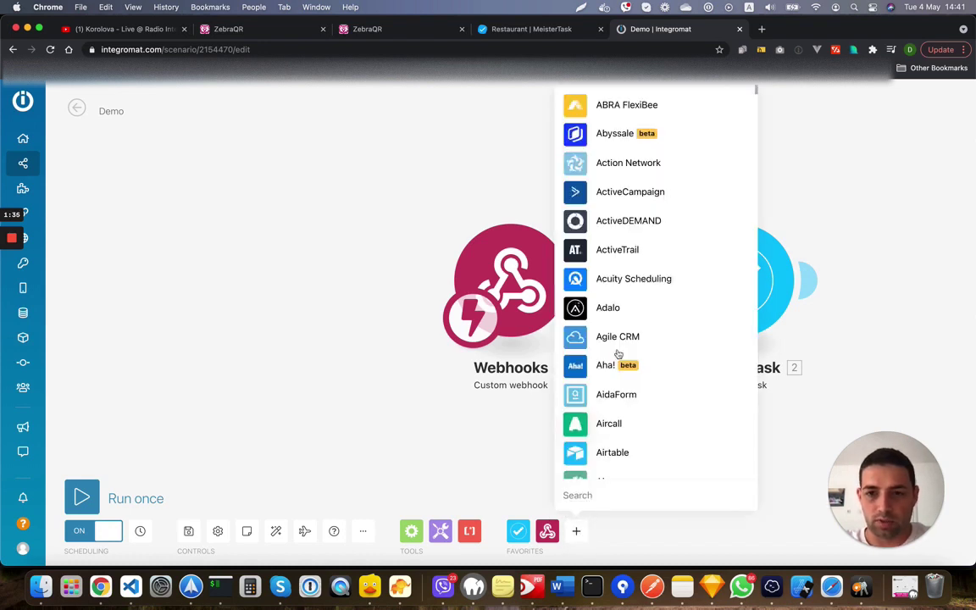
scroll(680, 274, down, 5)
scroll(680, 274, up, 5)
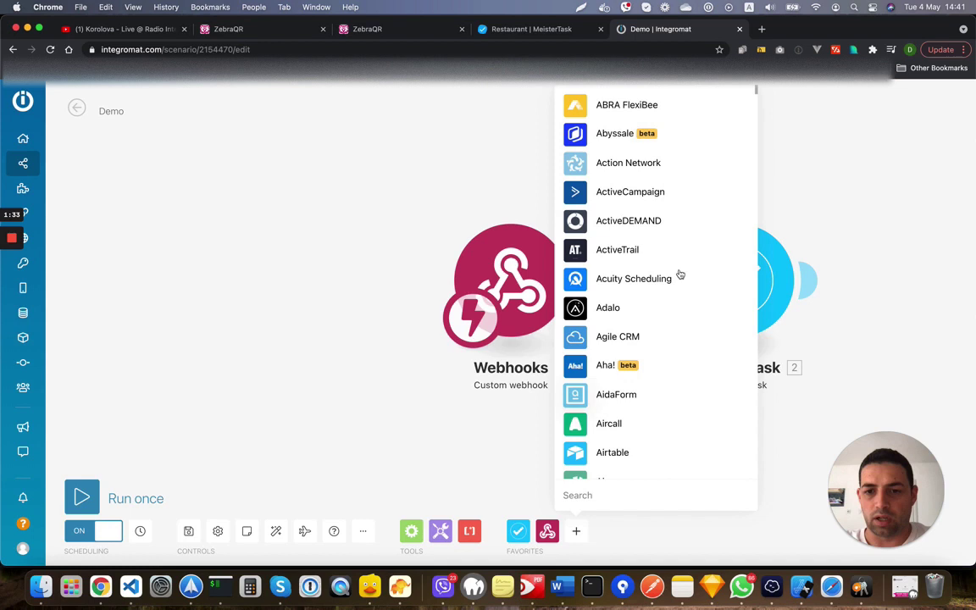
scroll(679, 275, down, 2)
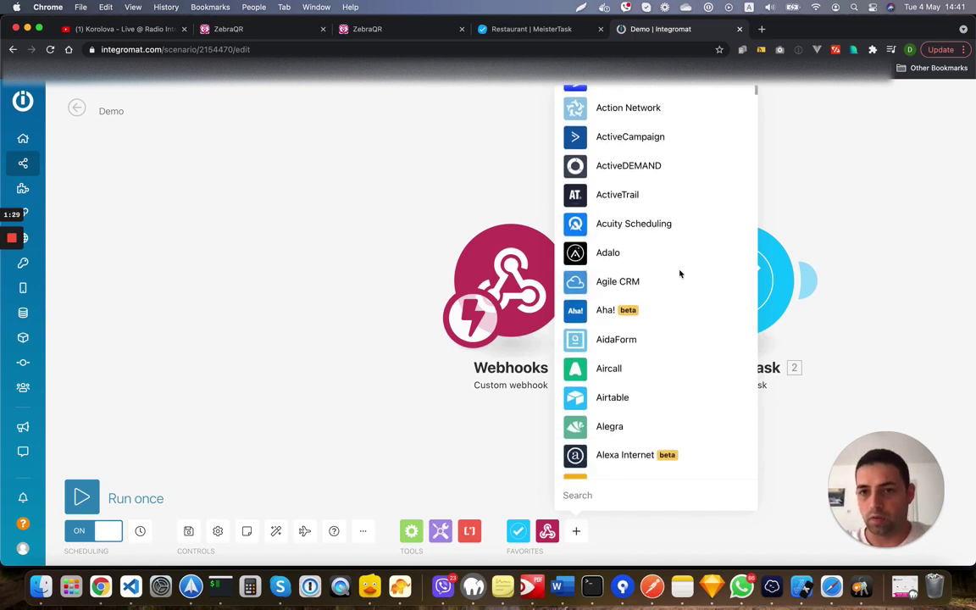
click(902, 199)
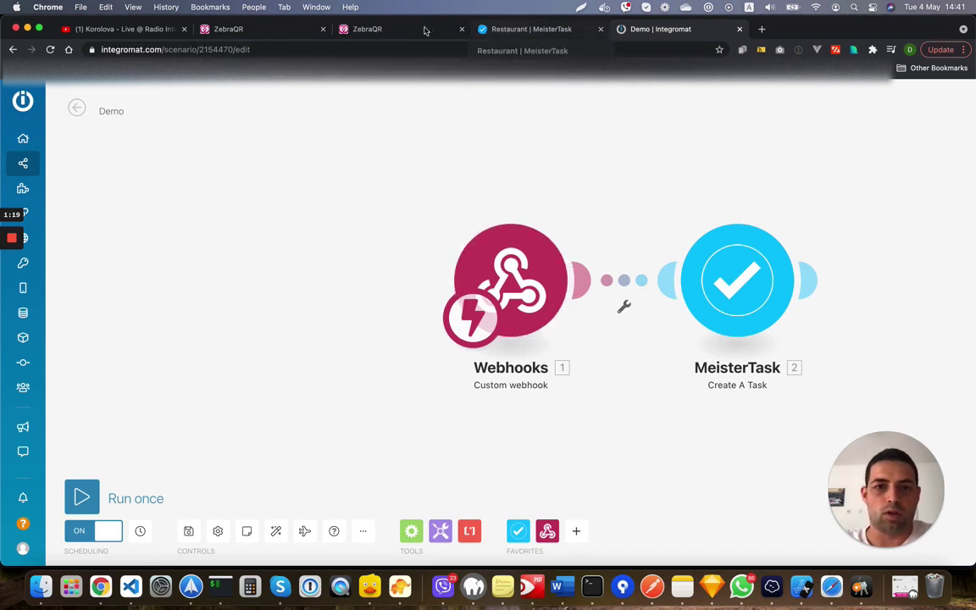
Step: Back on the Leuka Pizza menu, add a Caesar Salad (400g) with Extra cheese to the cart
click(373, 29)
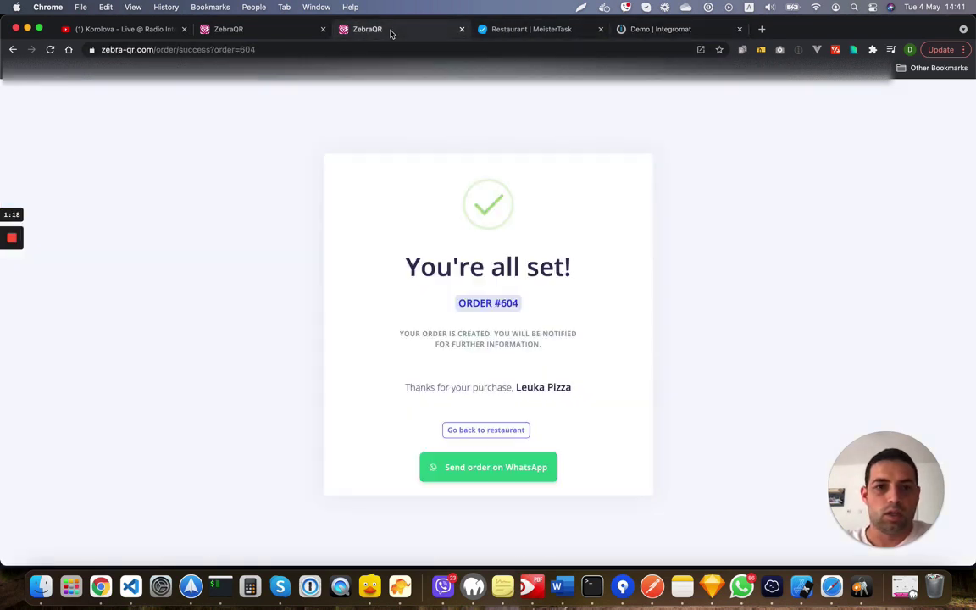
click(493, 432)
scroll(359, 491, down, 4)
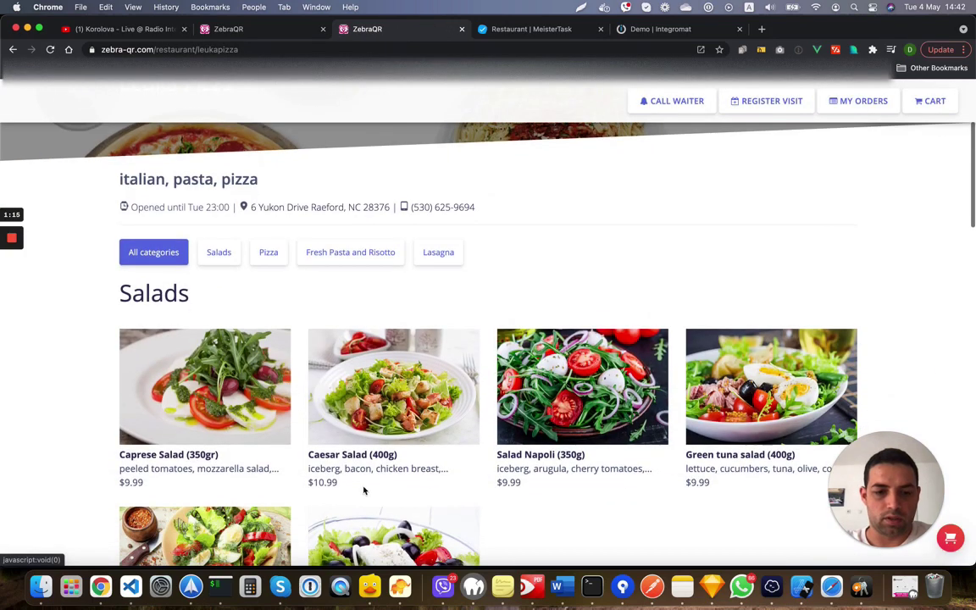
click(390, 413)
click(502, 311)
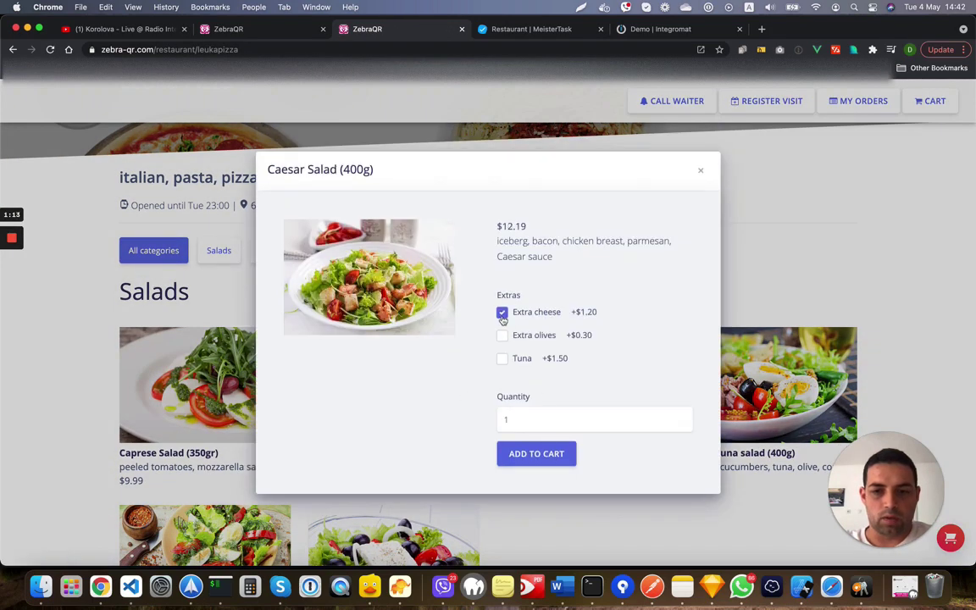
click(549, 452)
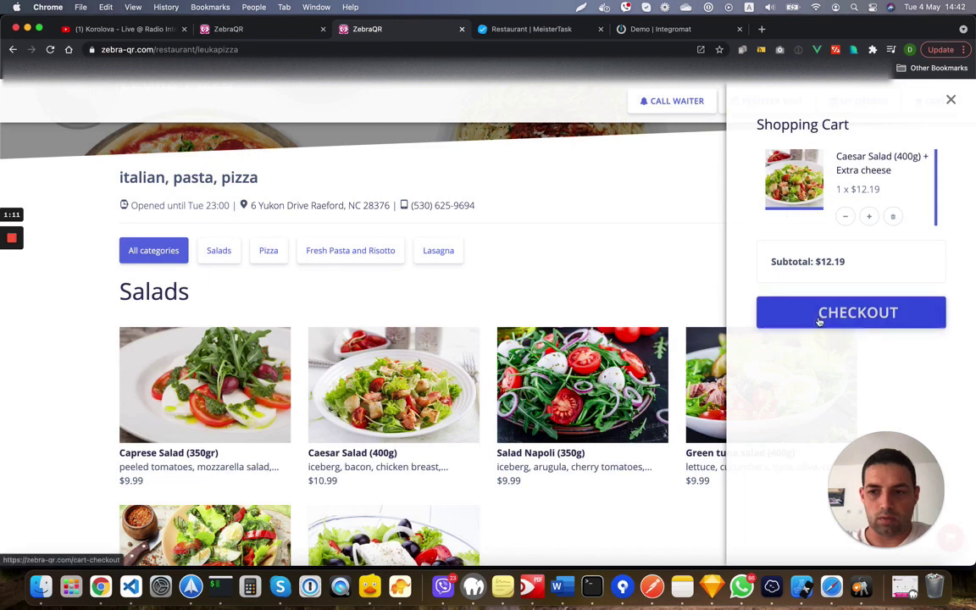
Step: Check out as Takeaway, accept the terms, place order #605, and return to the Demo scenario
click(819, 316)
scroll(213, 508, down, 3)
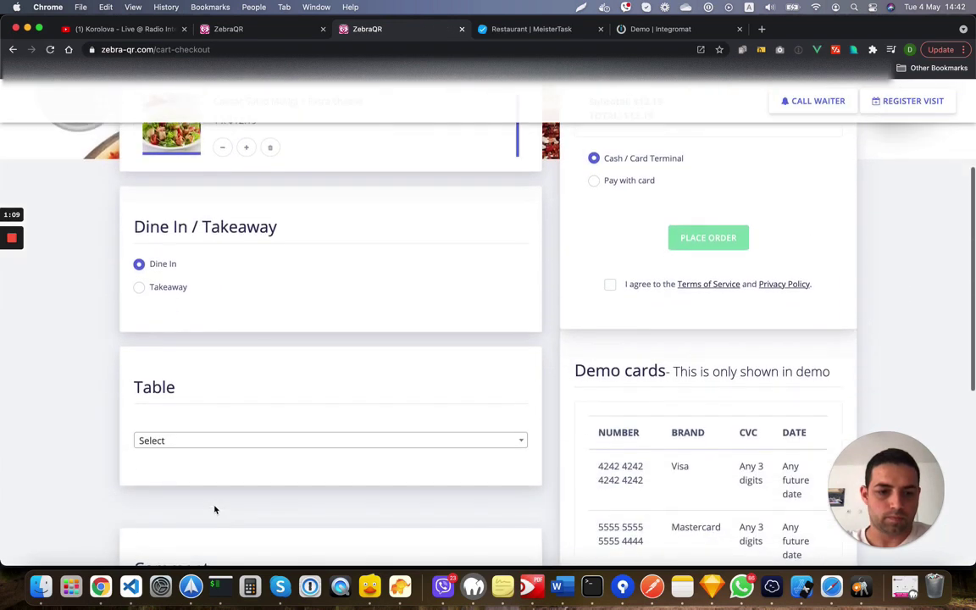
click(141, 289)
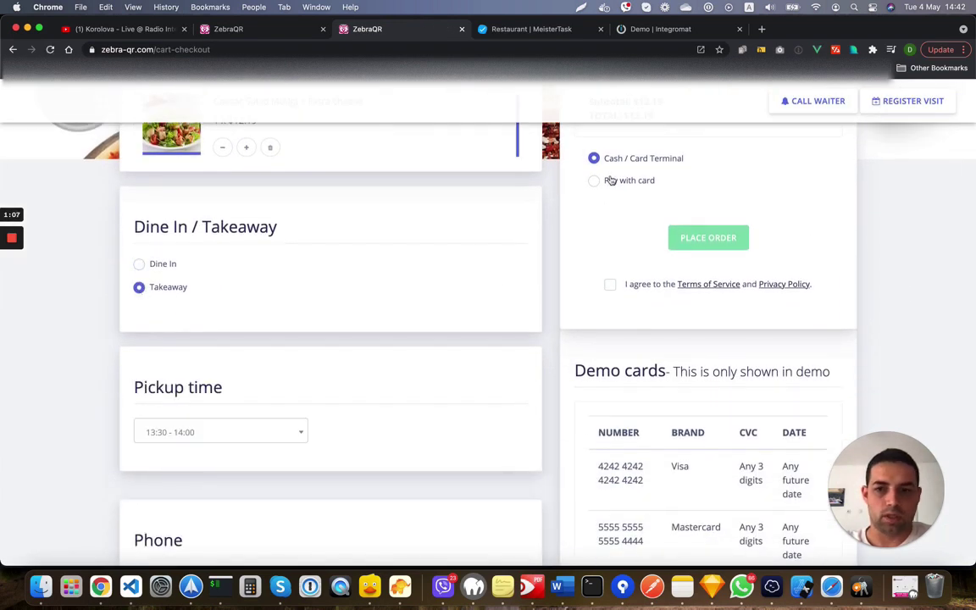
click(610, 283)
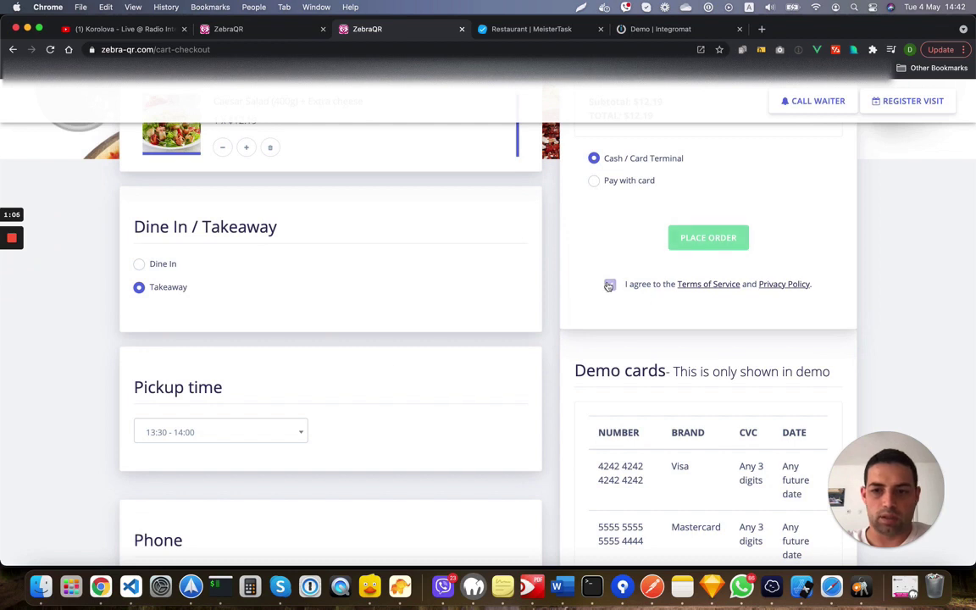
click(708, 238)
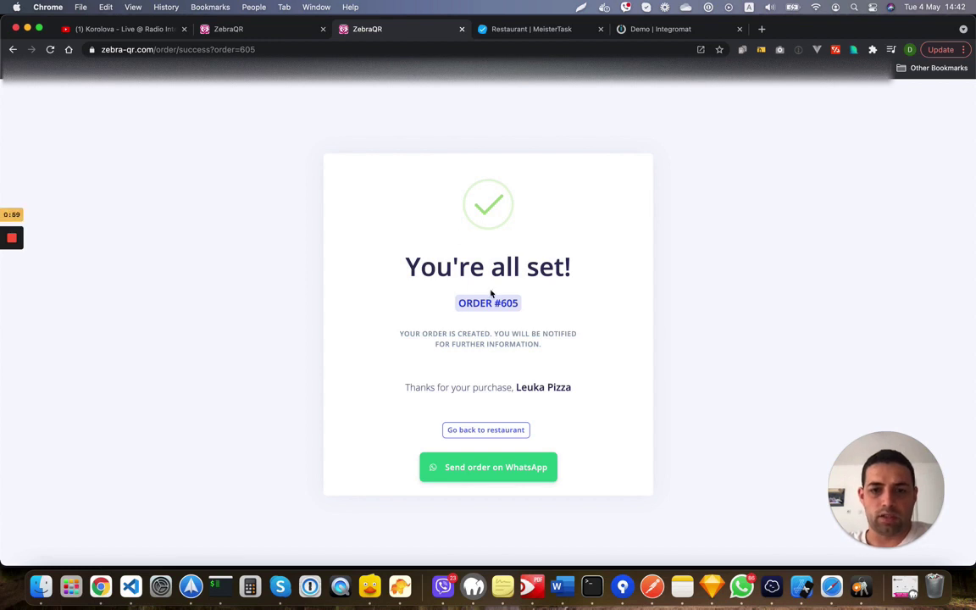
click(631, 29)
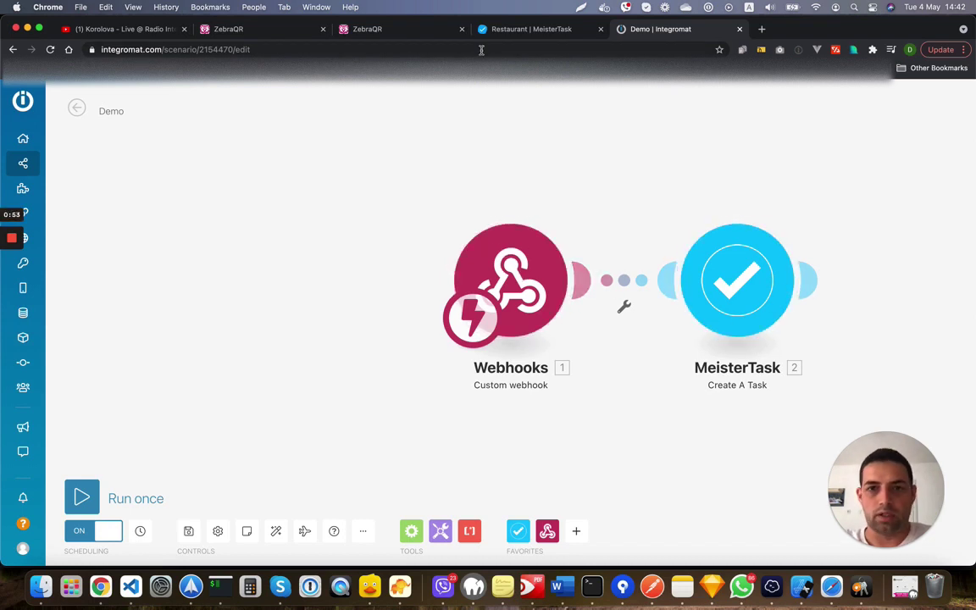
Step: Open the new Order 605 task on the Restaurant board and confirm its $12.19 value
click(515, 36)
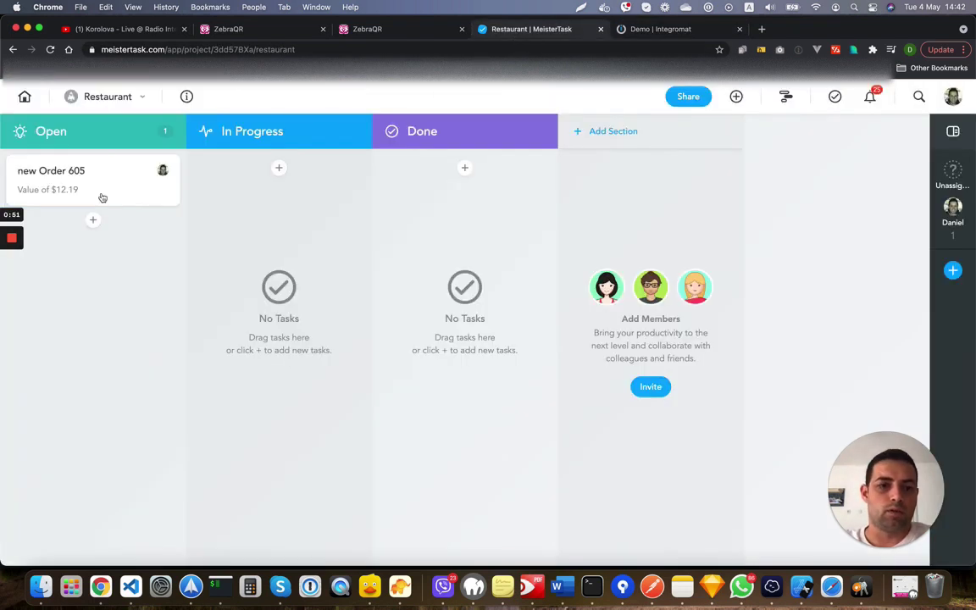
click(85, 172)
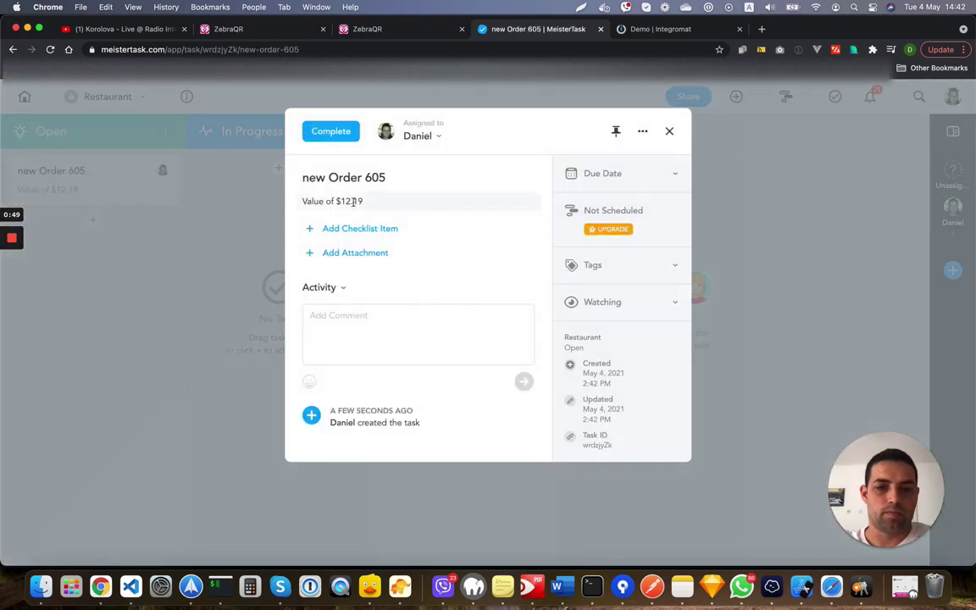
drag(304, 180, 392, 179)
click(368, 177)
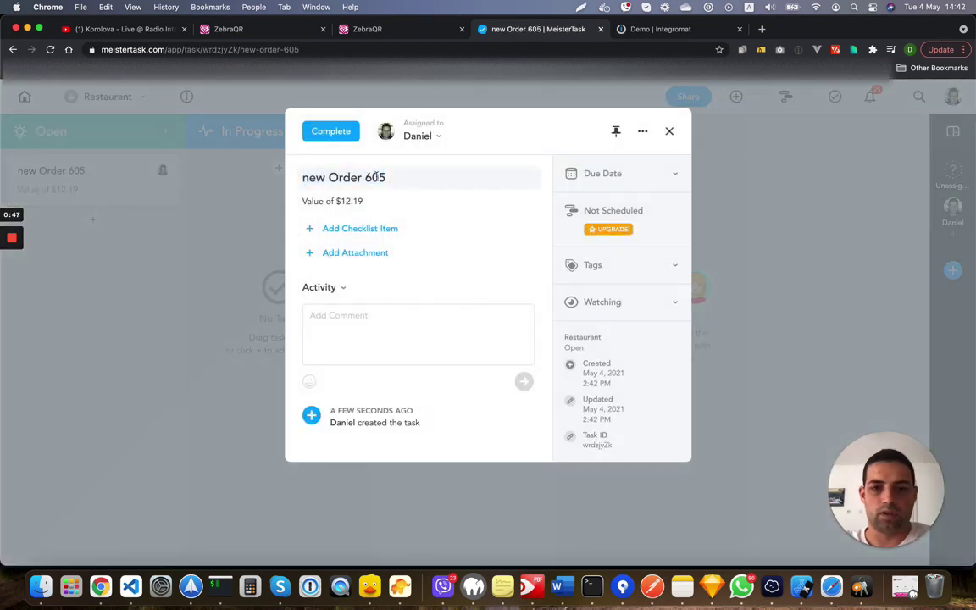
double_click(375, 177)
click(373, 200)
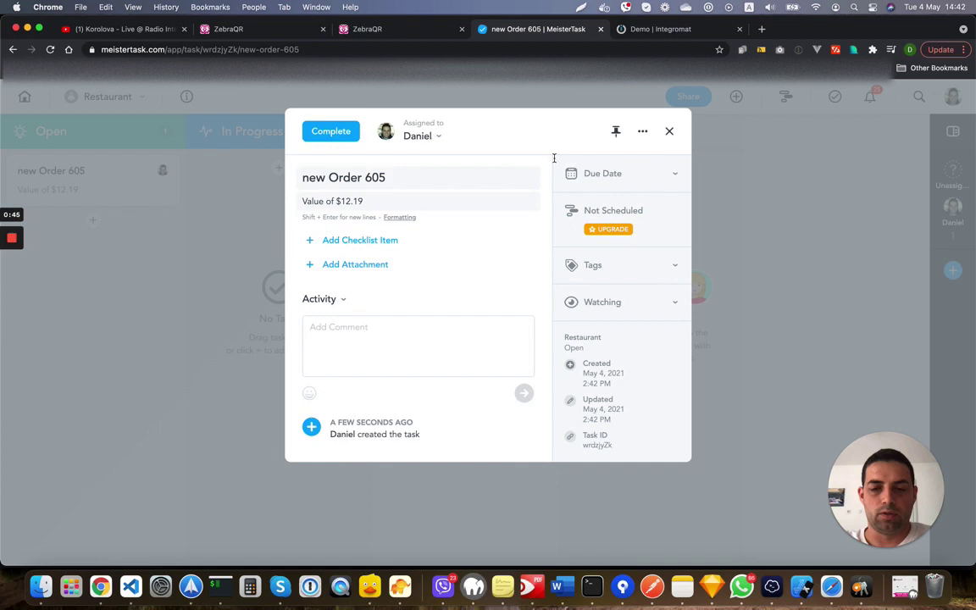
click(669, 131)
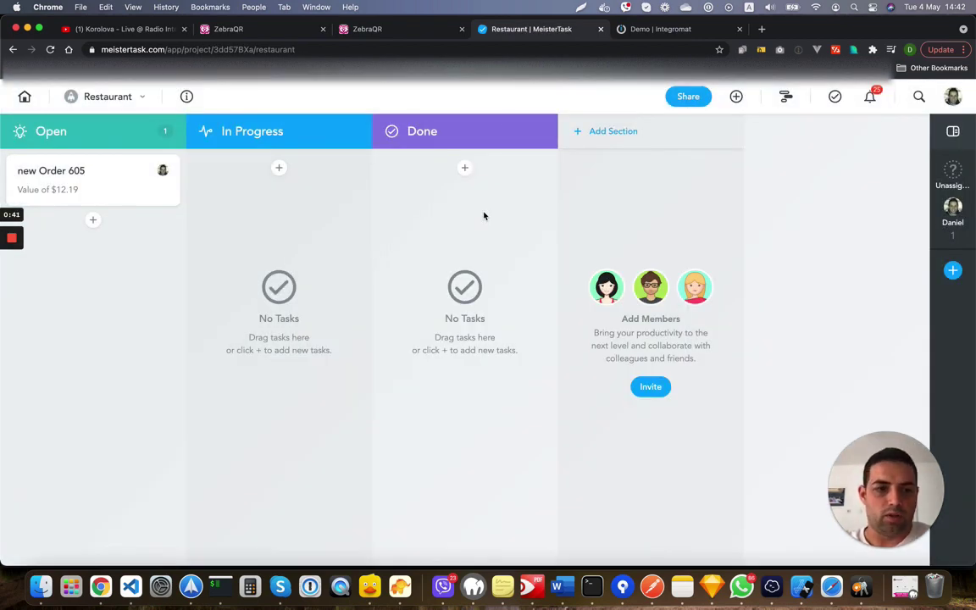
click(632, 33)
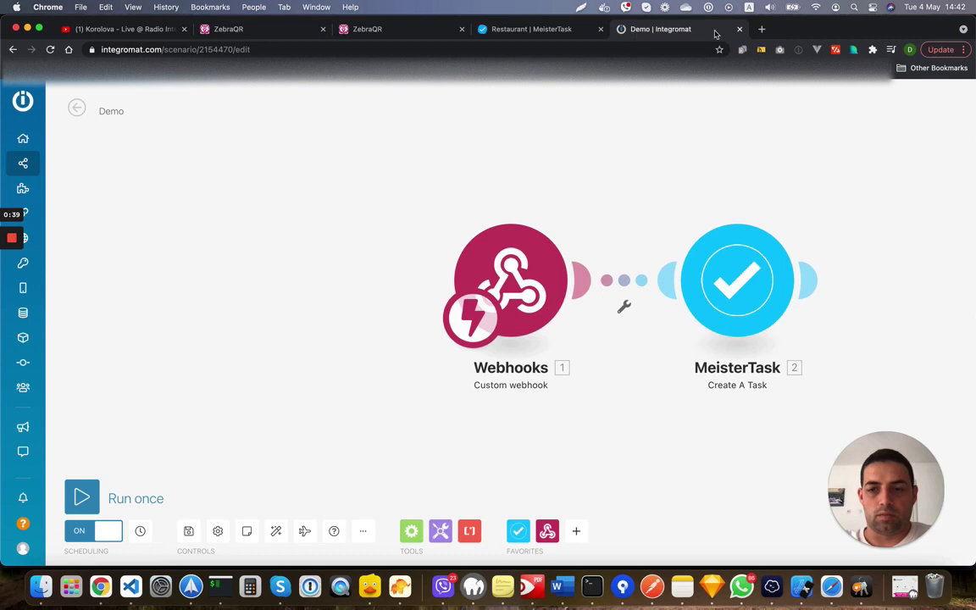